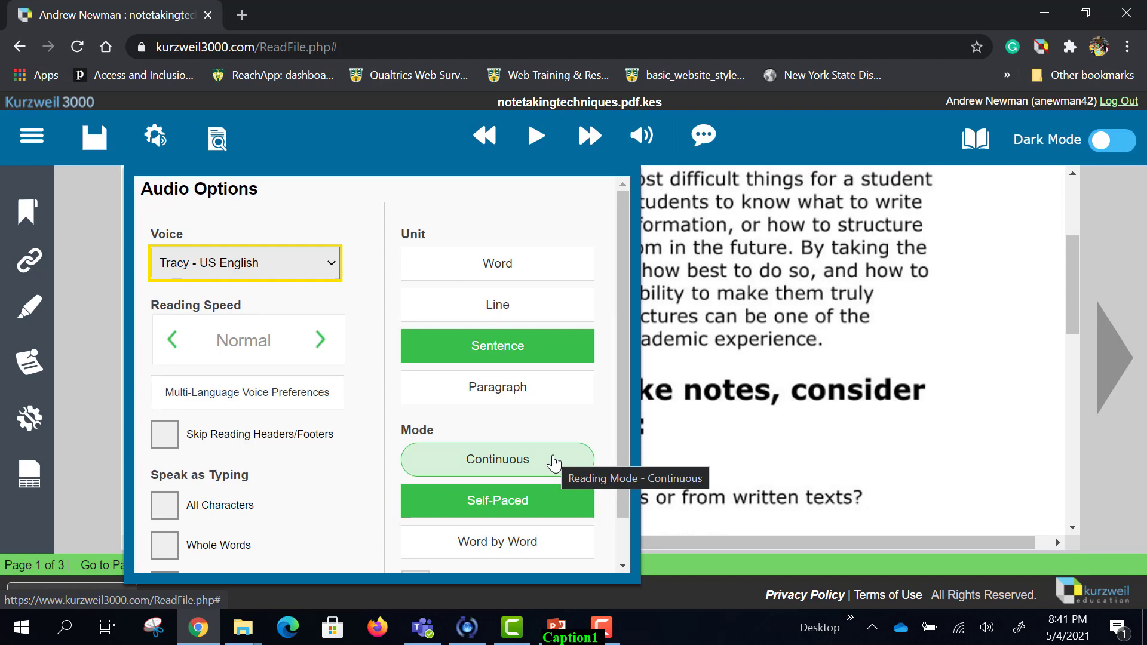
# Step: Set the audio reading mode to Continuous
pyautogui.scroll(-1, 553, 461)
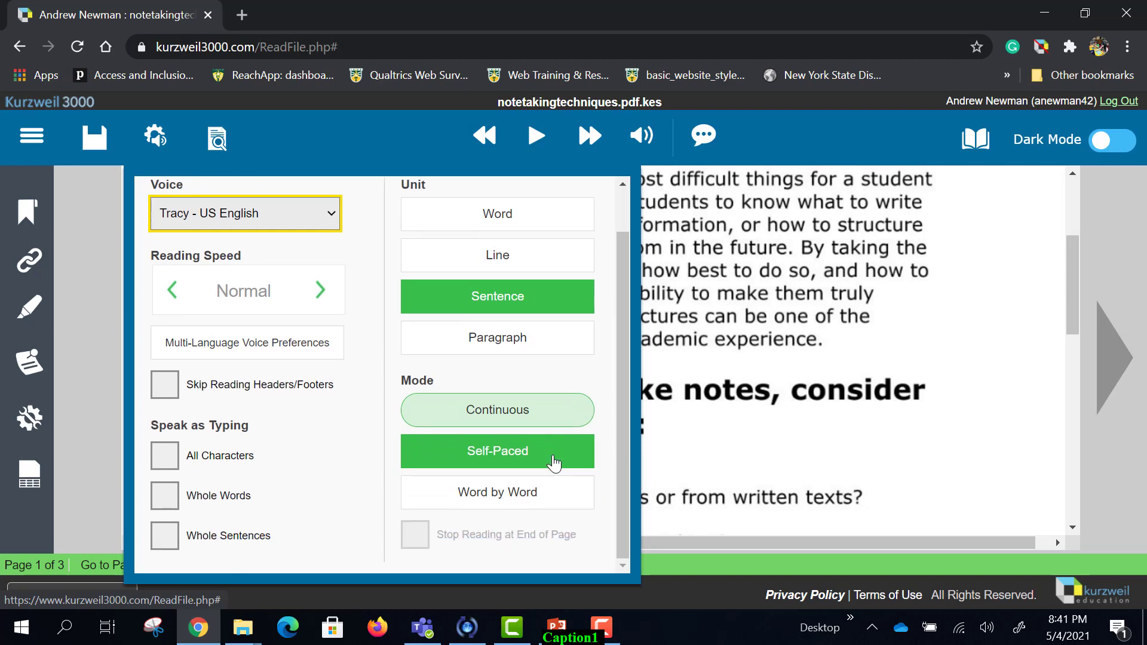
pyautogui.click(556, 410)
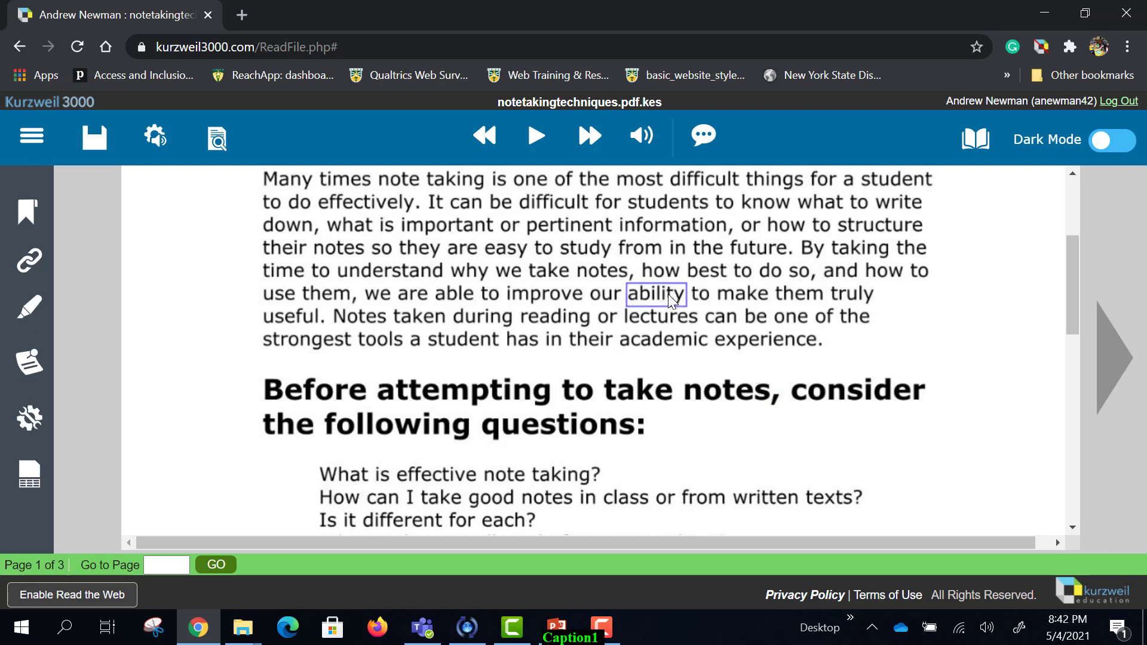
# Step: Highlight the opening paragraph in yellow from "Many times note taking" through "By taking"
pyautogui.scroll(3, 669, 294)
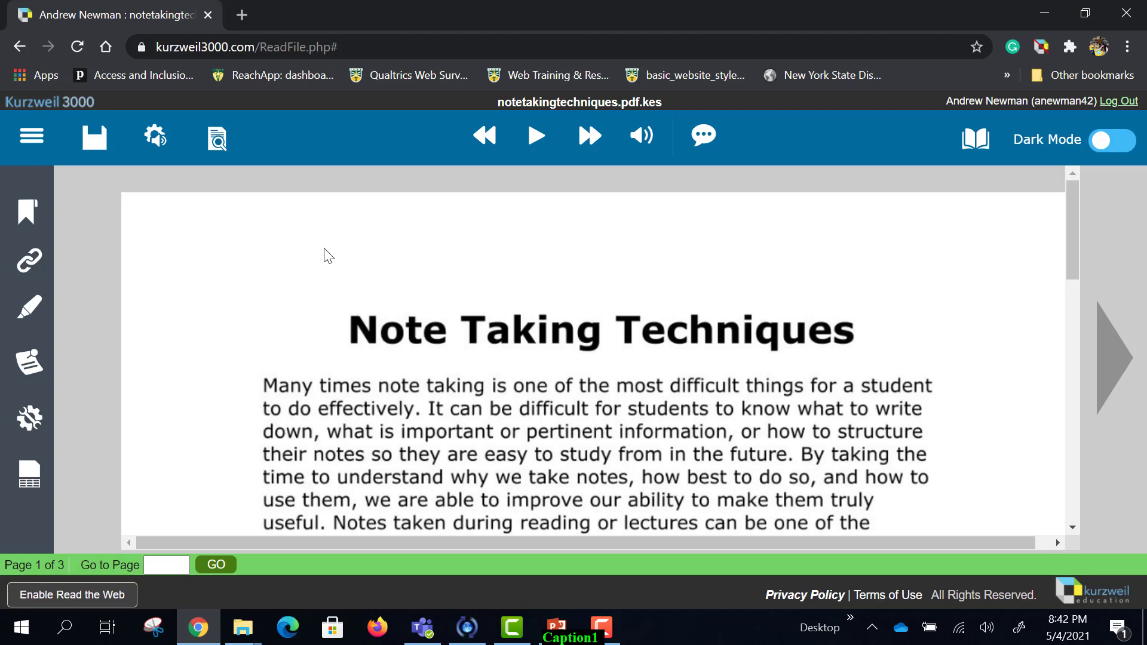
pyautogui.click(33, 307)
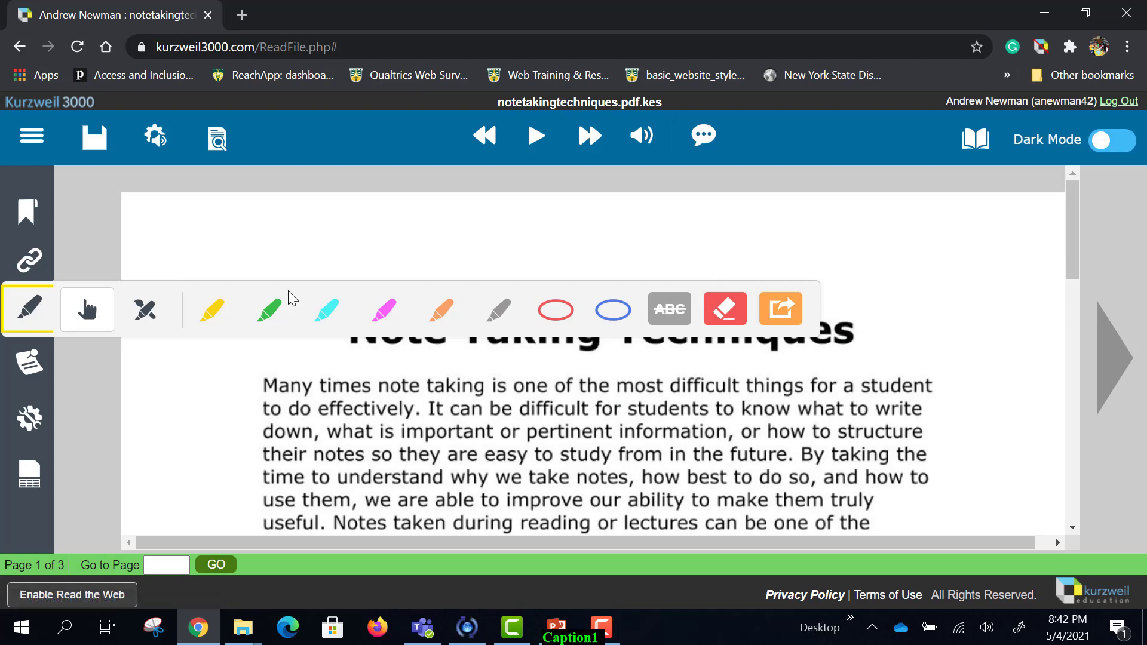
pyautogui.click(225, 321)
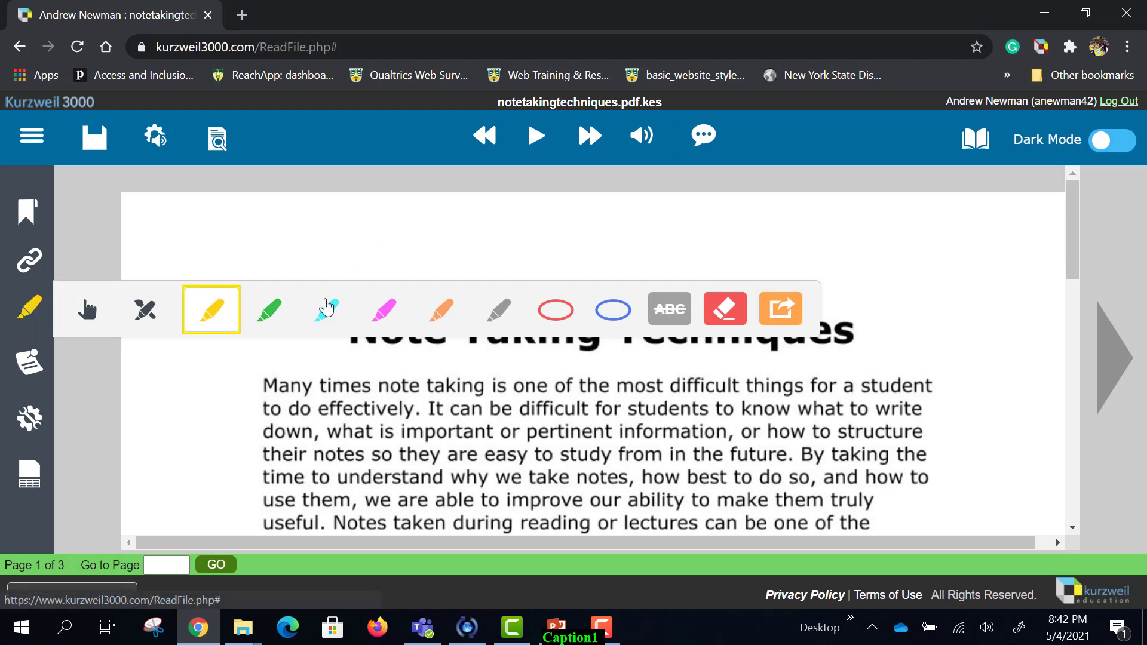
pyautogui.moveTo(266, 383)
pyautogui.mouseDown()
pyautogui.moveTo(715, 403)
pyautogui.moveTo(817, 420)
pyautogui.moveTo(891, 461)
pyautogui.mouseUp()
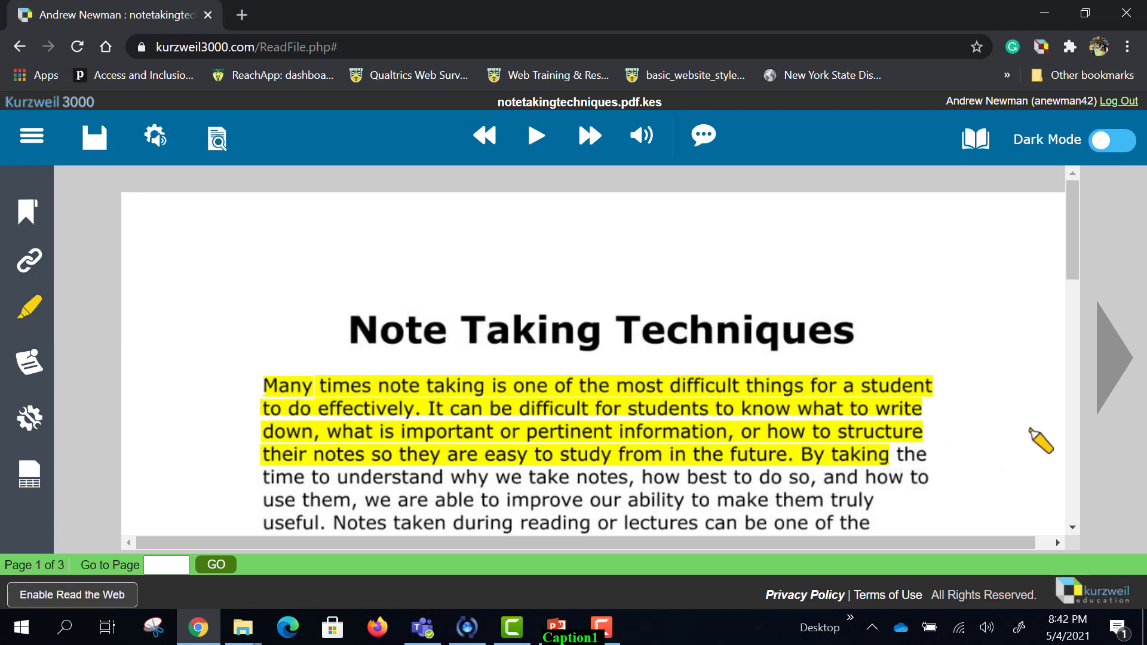
# Step: Highlight in green from the heading "Before attempting to take notes" through "How can I take good notes in class or"
pyautogui.moveTo(1074, 261); pyautogui.dragTo(1074, 332)
pyautogui.click(36, 310)
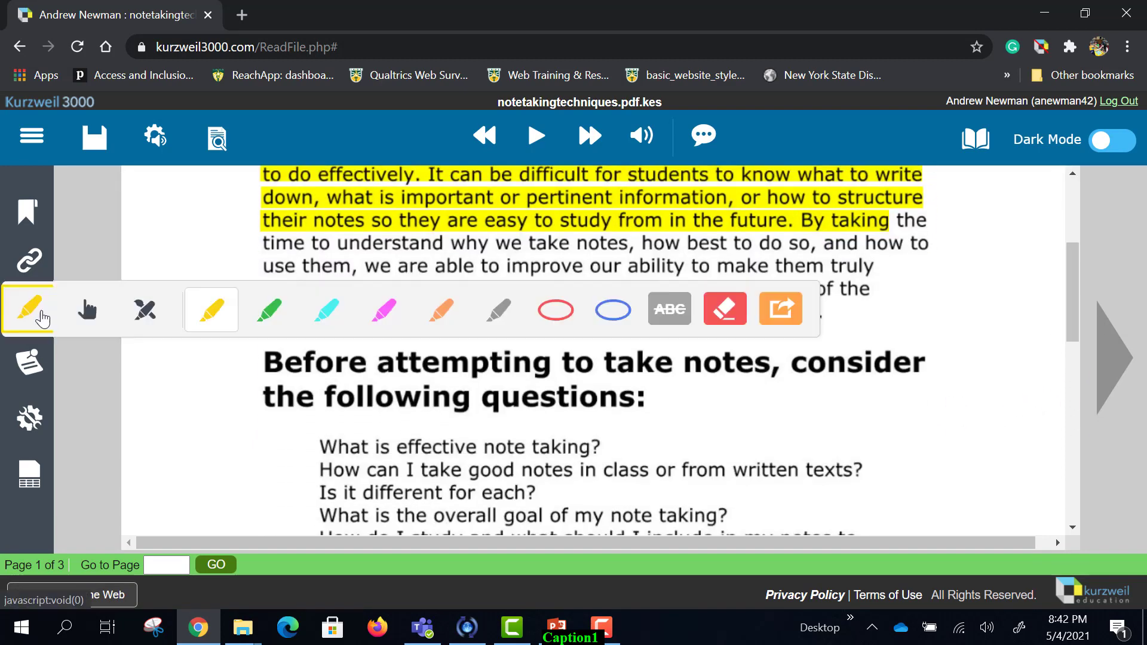
pyautogui.click(267, 311)
pyautogui.moveTo(264, 366)
pyautogui.mouseDown()
pyautogui.moveTo(441, 395)
pyautogui.moveTo(684, 470)
pyautogui.moveTo(687, 497)
pyautogui.mouseUp()
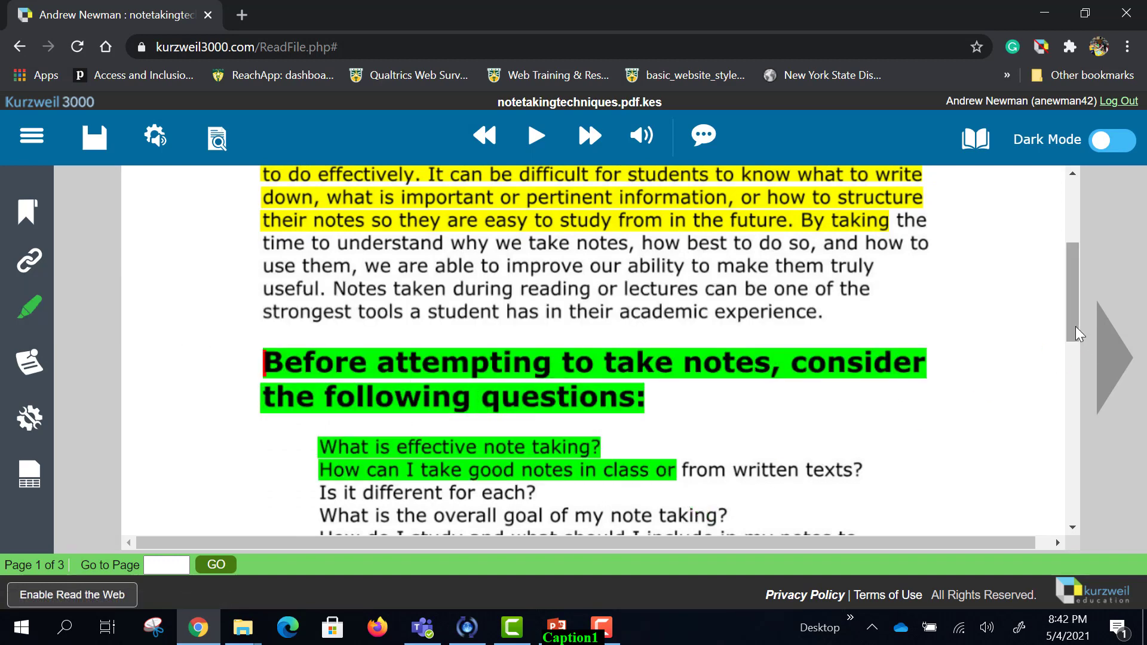
# Step: Highlight in pink from the heading "What should be included?" through "if the information is accurate" in the Valid information bullet
pyautogui.moveTo(1076, 326); pyautogui.dragTo(1078, 452)
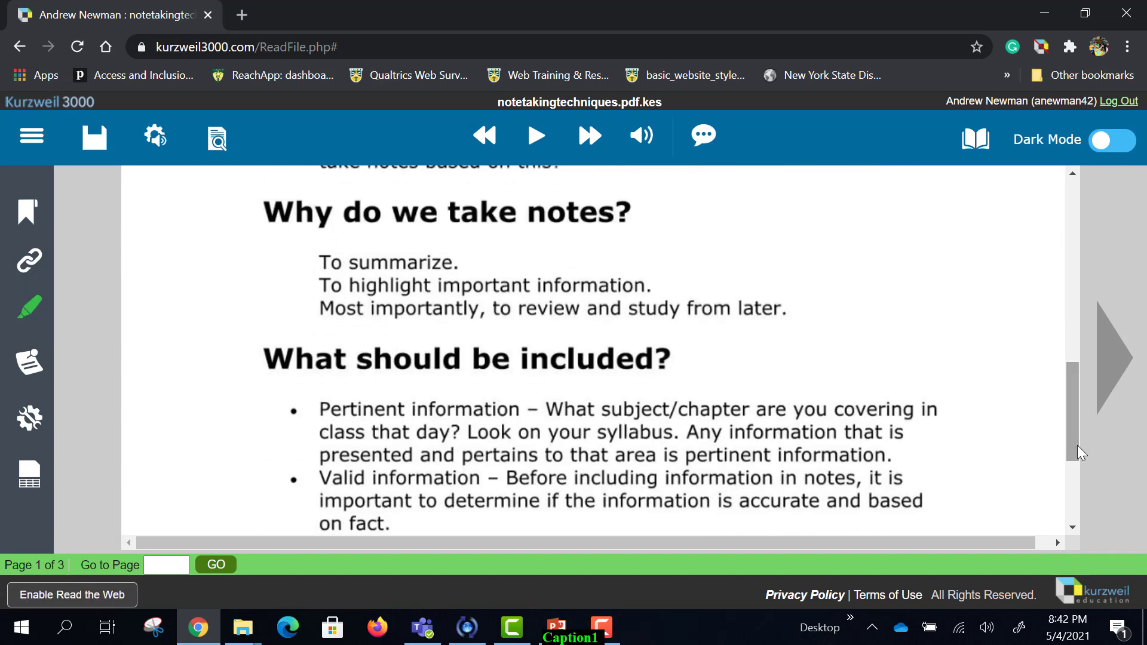
pyautogui.click(29, 308)
pyautogui.click(373, 316)
pyautogui.moveTo(267, 358)
pyautogui.mouseDown()
pyautogui.moveTo(290, 379)
pyautogui.moveTo(518, 416)
pyautogui.mouseUp()
pyautogui.moveTo(658, 442)
pyautogui.mouseDown()
pyautogui.moveTo(771, 490)
pyautogui.moveTo(808, 520)
pyautogui.mouseUp()
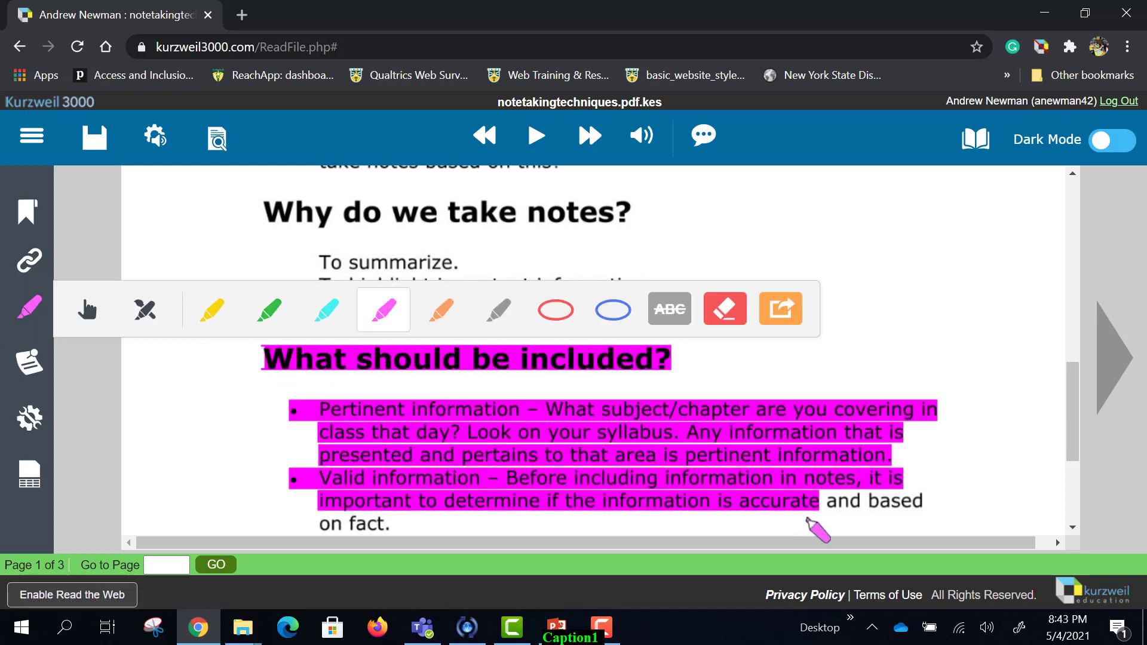
# Step: On page 2, highlight in orange from the "Ideas" bullet through "future implications of the material"
pyautogui.click(1109, 367)
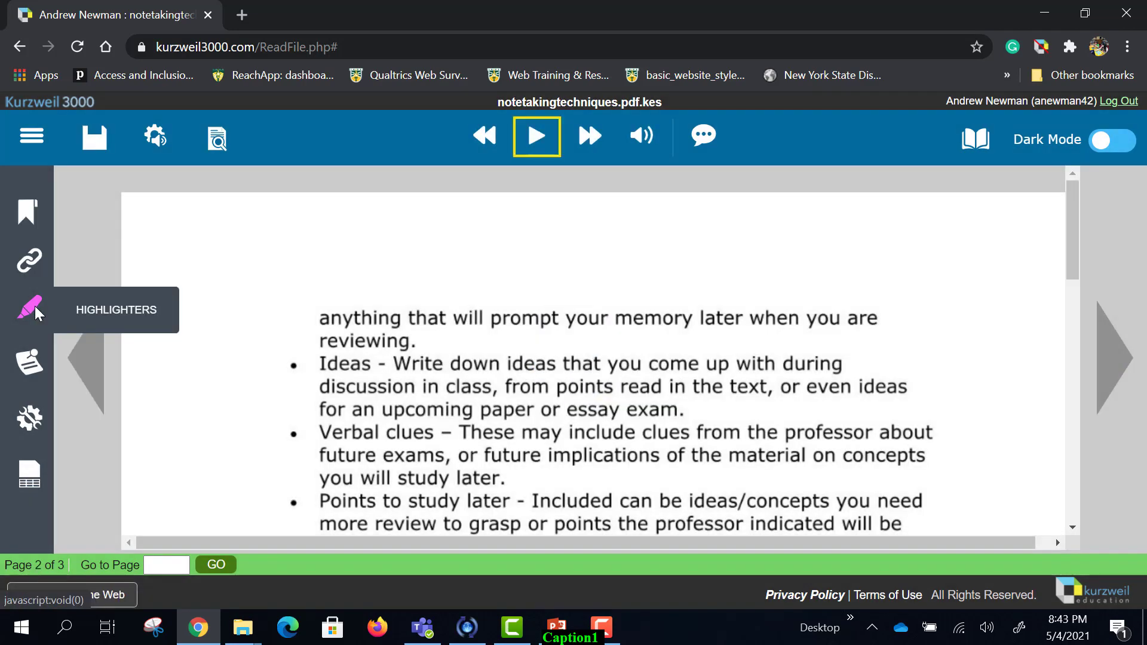
pyautogui.click(35, 306)
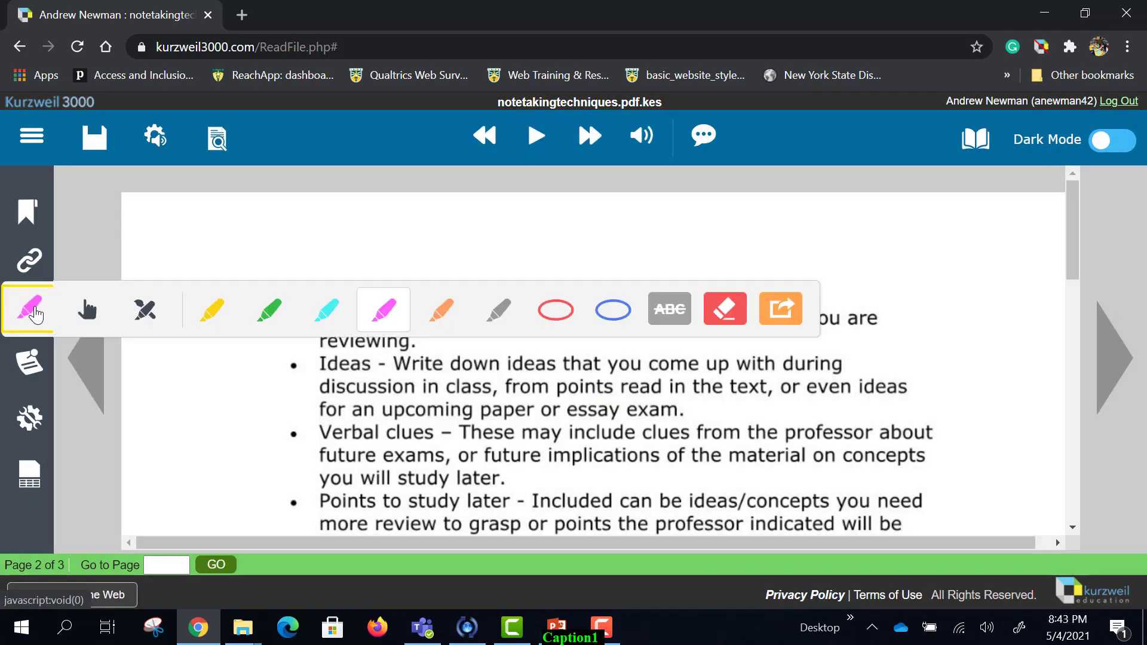
pyautogui.click(441, 309)
pyautogui.moveTo(318, 365); pyautogui.dragTo(805, 457)
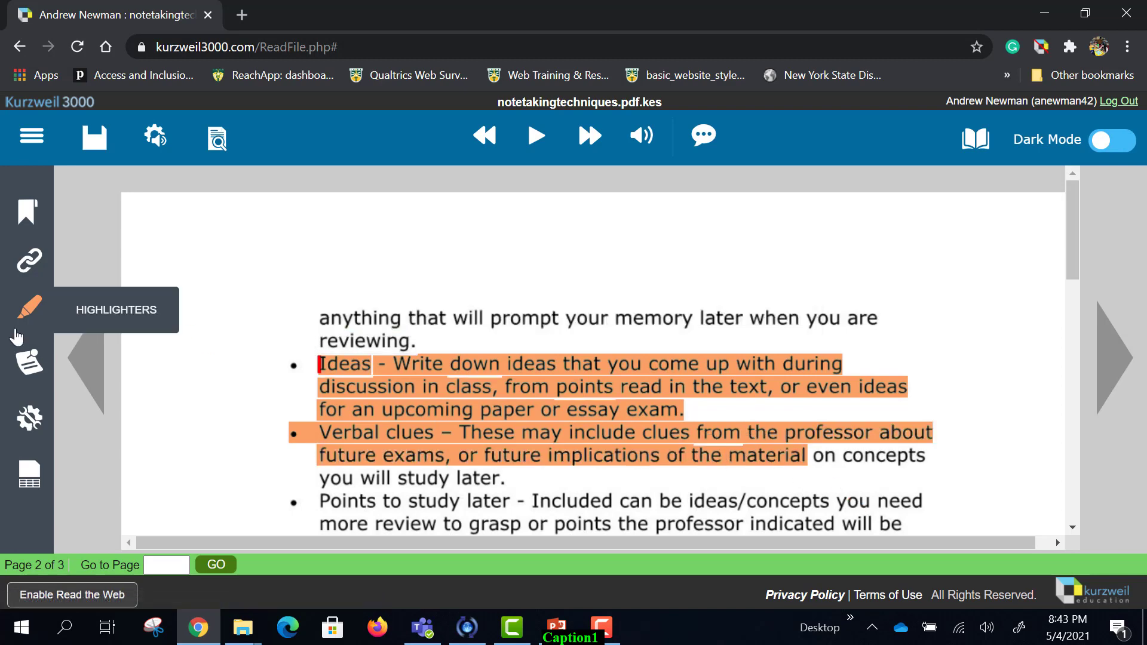
# Step: Highlight in gray on page 2 from "the textbook. This is more often the case" through "what he/she thinks is important."
pyautogui.click(29, 307)
pyautogui.click(488, 323)
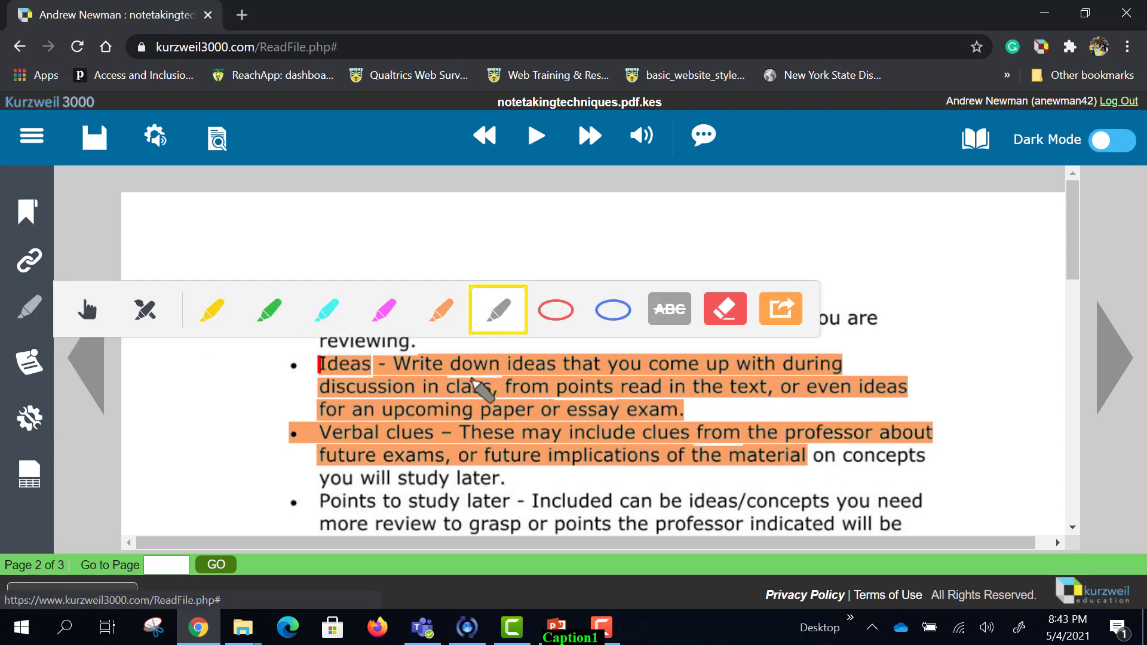
pyautogui.scroll(-5, 481, 388)
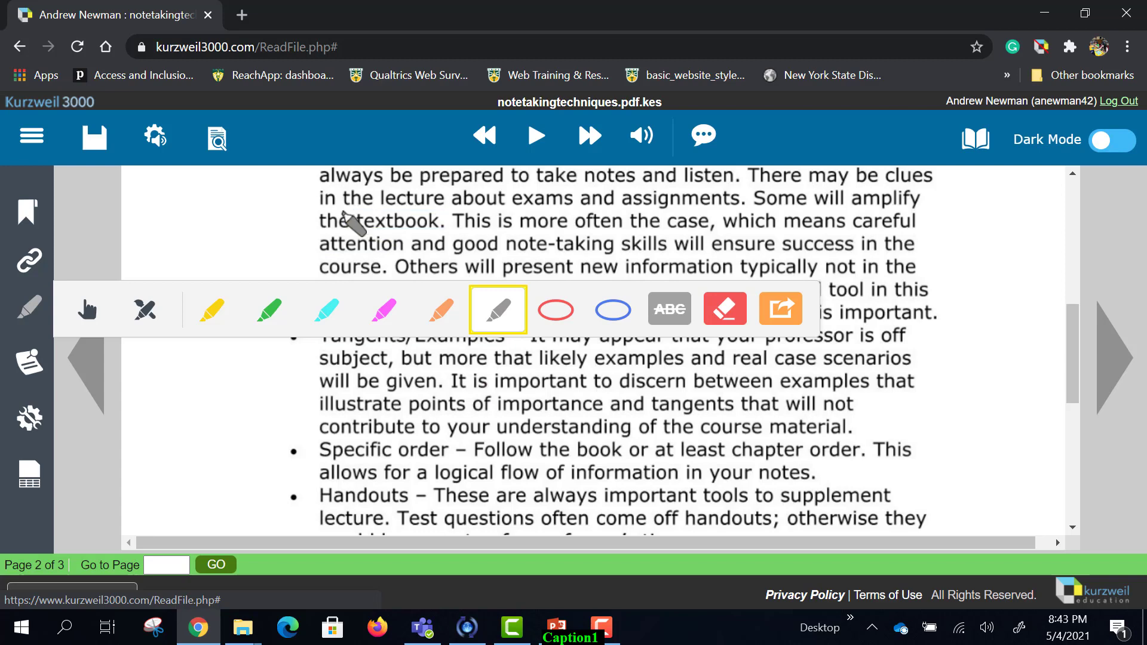
pyautogui.moveTo(341, 223); pyautogui.dragTo(621, 226)
pyautogui.moveTo(767, 222)
pyautogui.mouseDown()
pyautogui.moveTo(947, 281)
pyautogui.moveTo(960, 321)
pyautogui.moveTo(920, 307)
pyautogui.mouseUp()
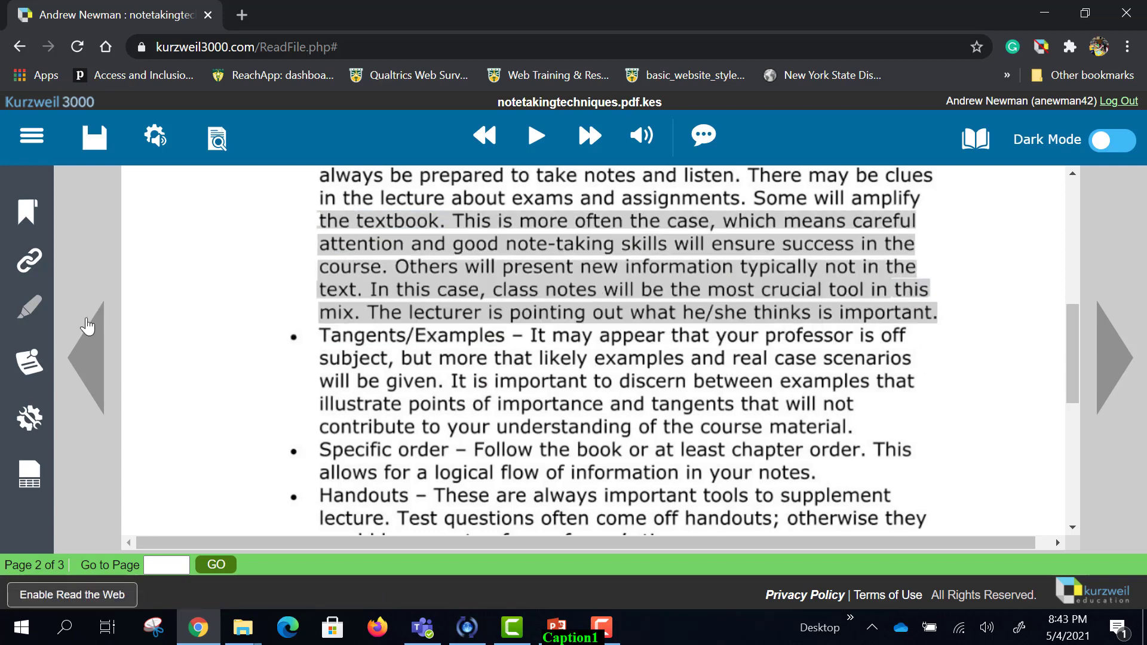
# Step: Return to page 1 and draw a wide sticky note in the blank area above the document title
pyautogui.click(84, 355)
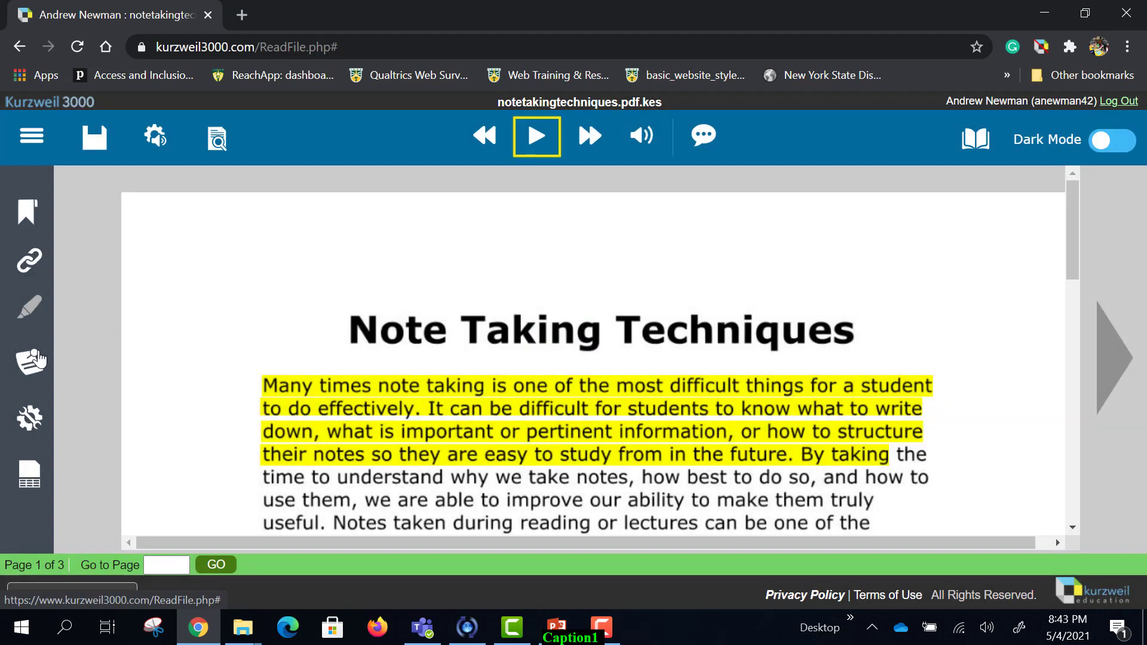
pyautogui.click(34, 360)
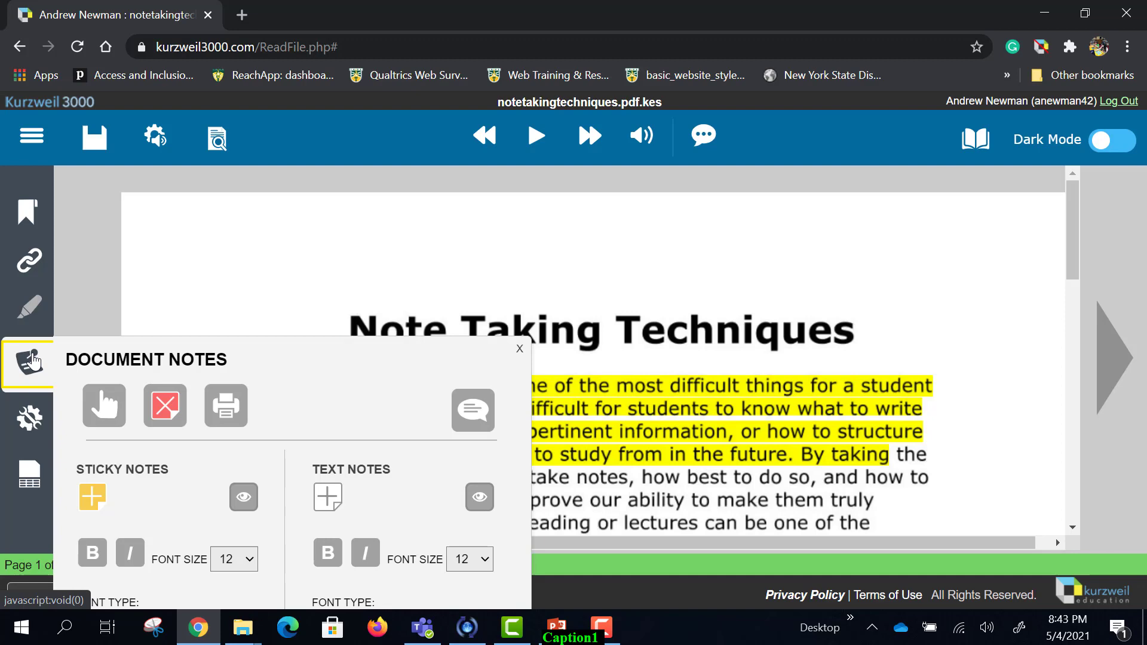
pyautogui.click(34, 360)
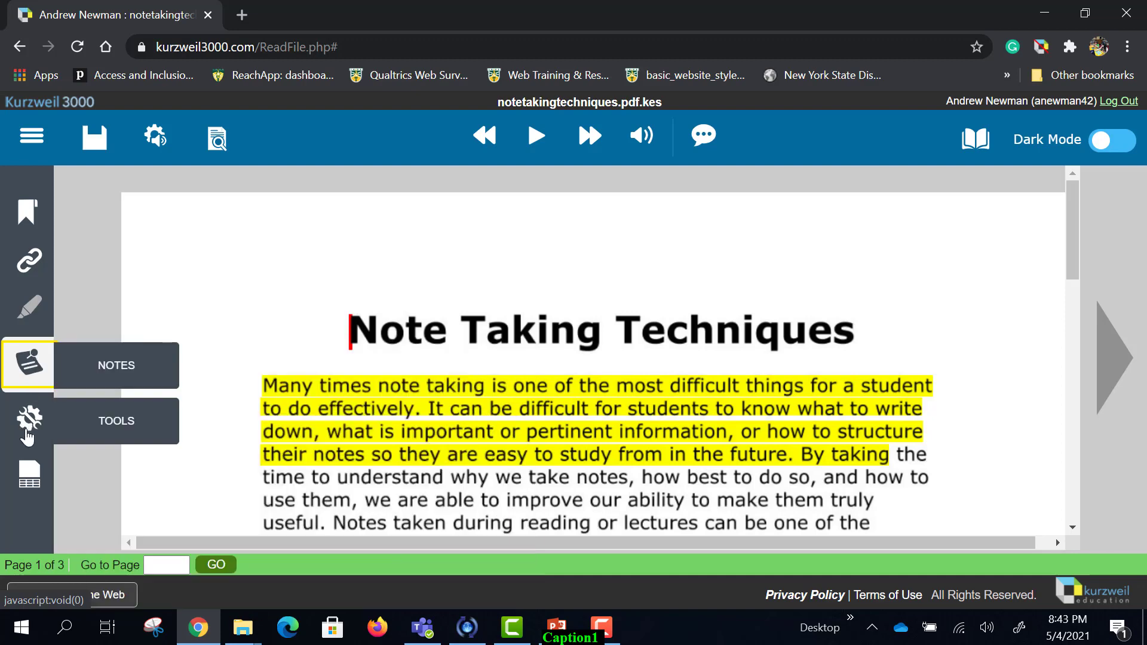
pyautogui.click(33, 364)
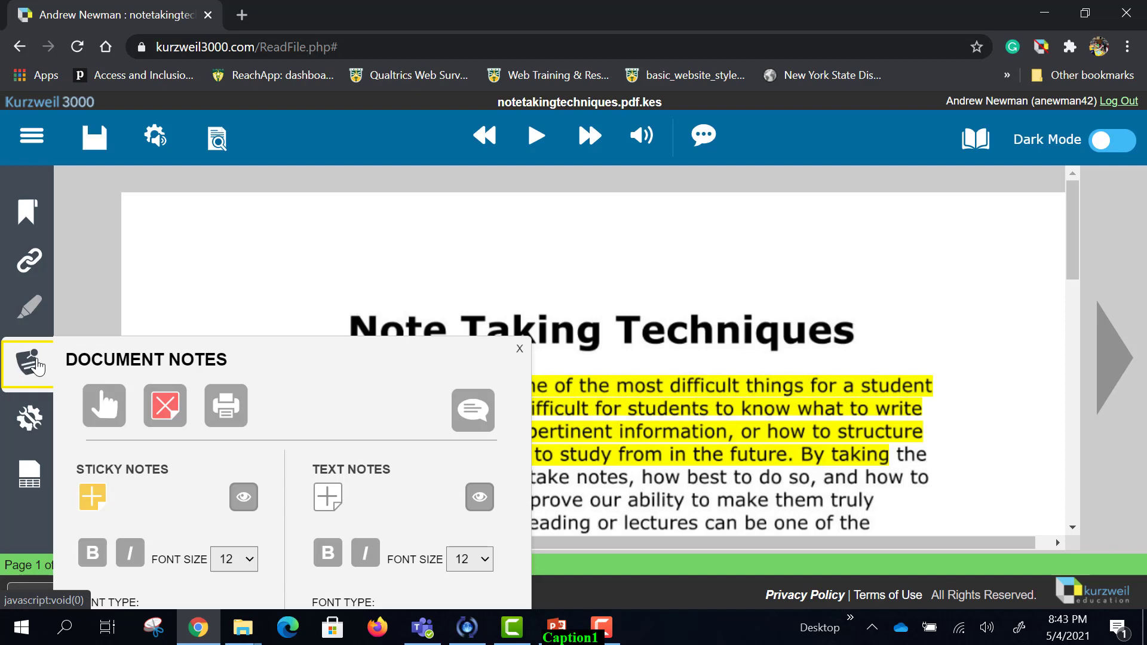
pyautogui.click(30, 365)
pyautogui.click(16, 361)
pyautogui.click(94, 499)
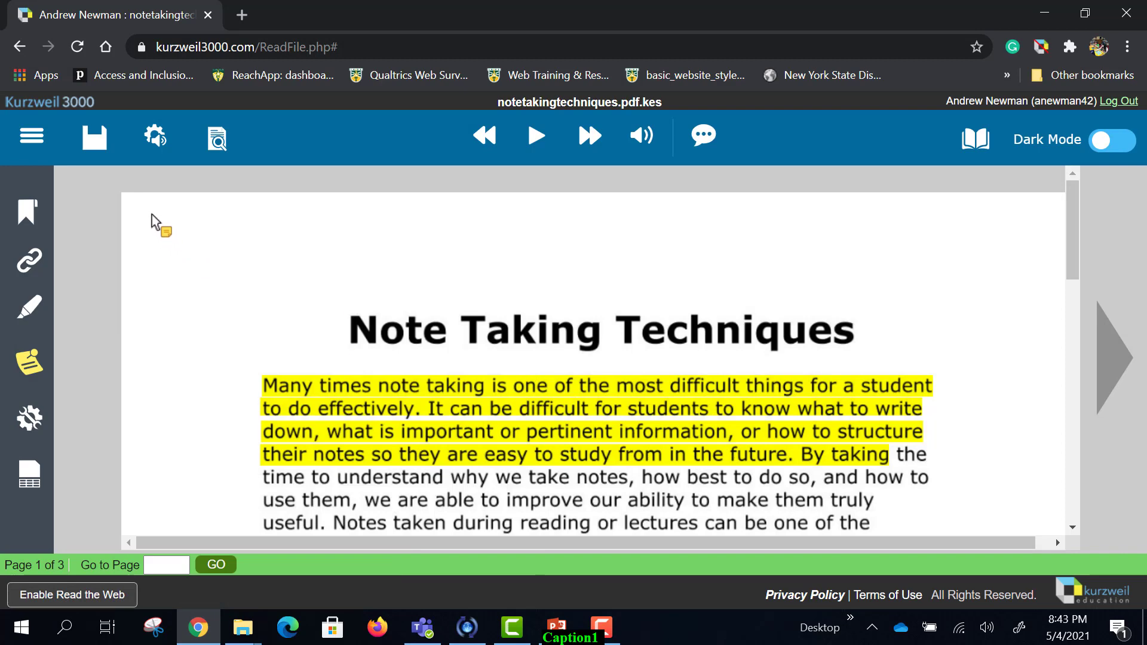
pyautogui.moveTo(152, 214); pyautogui.dragTo(425, 289)
# Step: Enter "This is a sticky note" as the sticky note's text
pyautogui.click(320, 262)
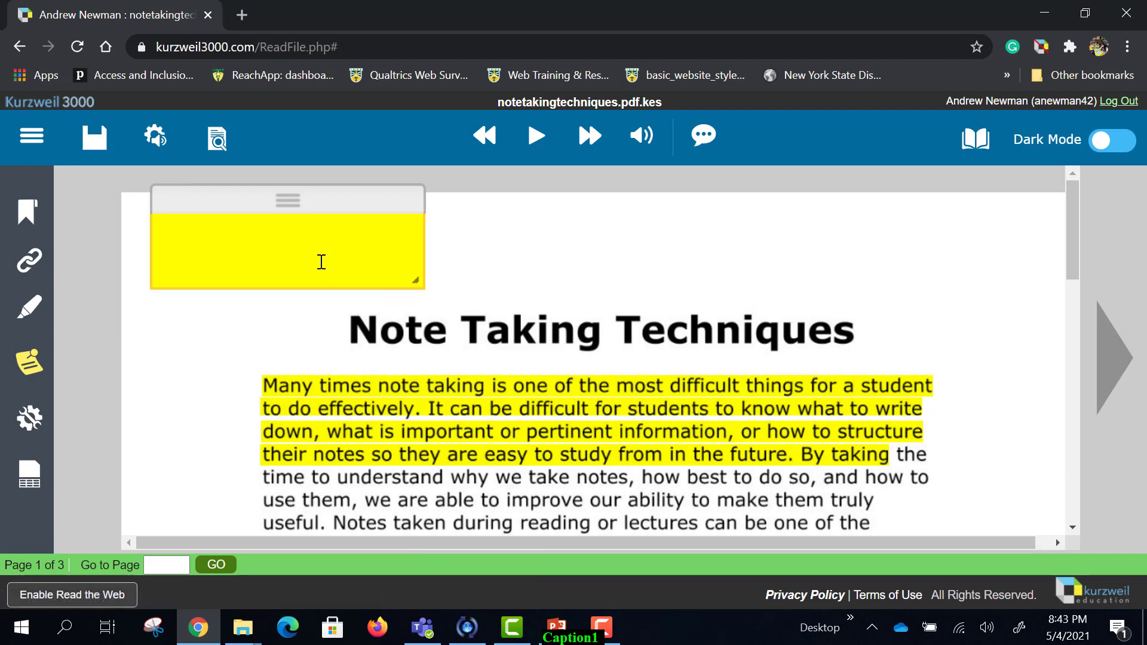
pyautogui.write('This is a st')
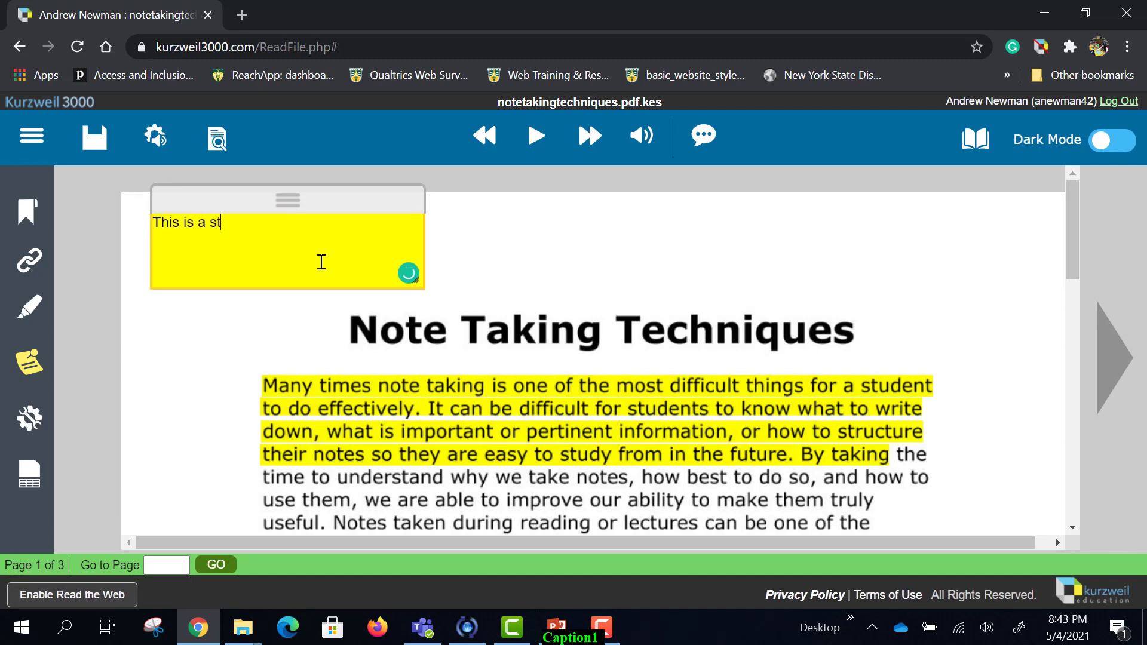
pyautogui.write('icky note')
# Step: Move the sticky note into the page's left margin beside the title and narrow it to fit the margin
pyautogui.moveTo(242, 200); pyautogui.dragTo(204, 216)
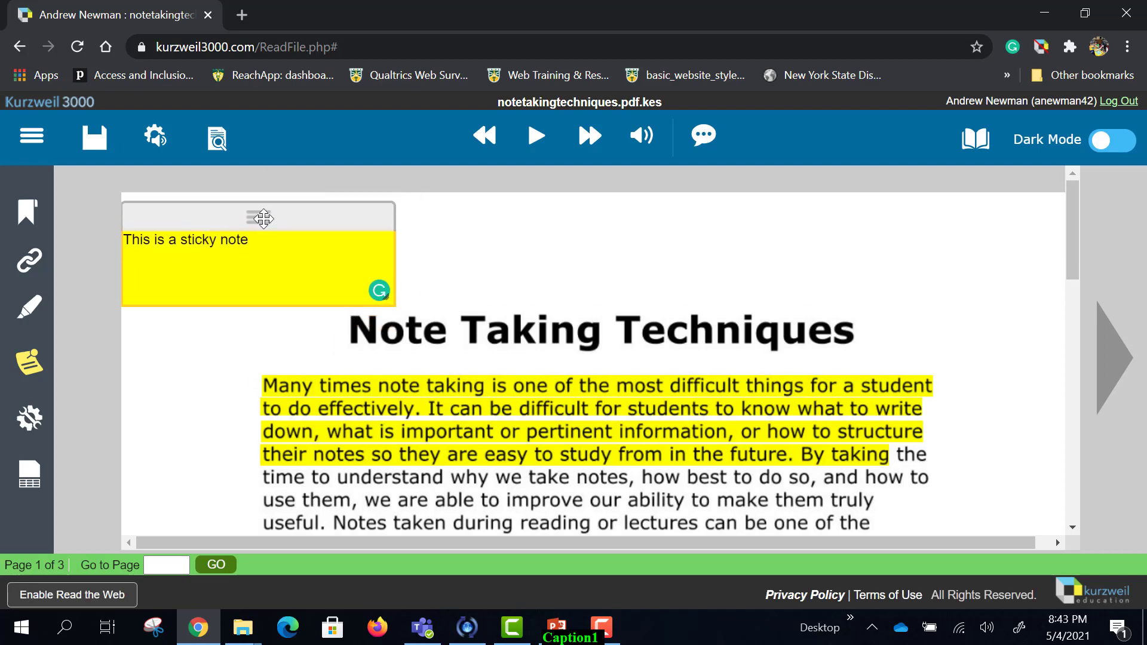
pyautogui.moveTo(394, 236); pyautogui.dragTo(225, 295)
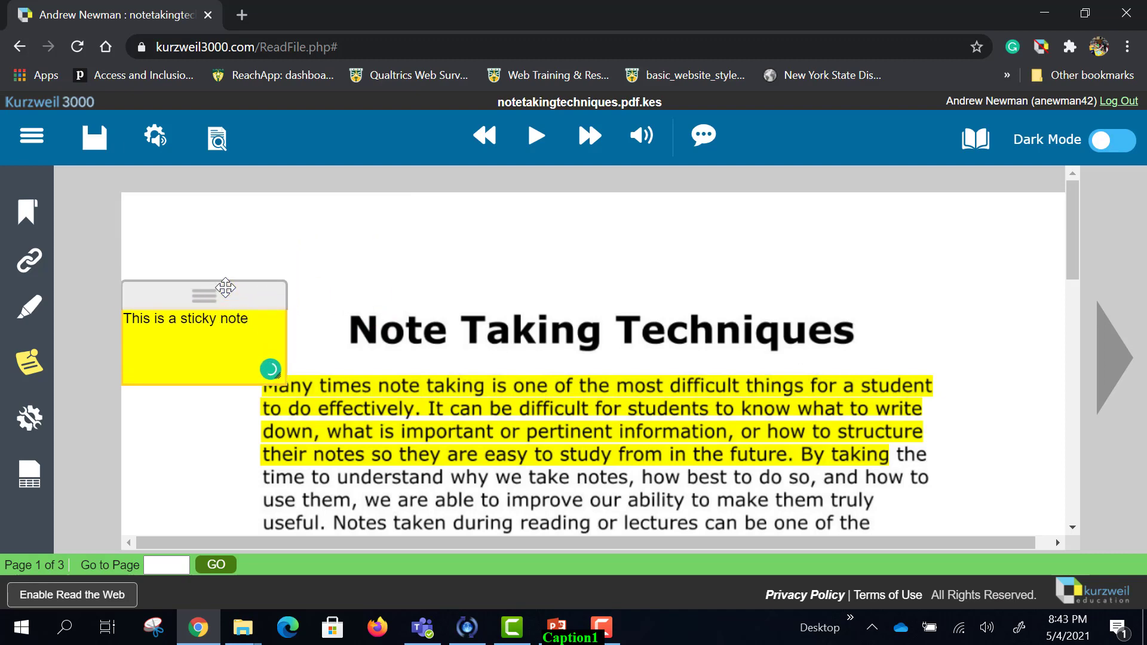
pyautogui.moveTo(288, 329); pyautogui.dragTo(228, 328)
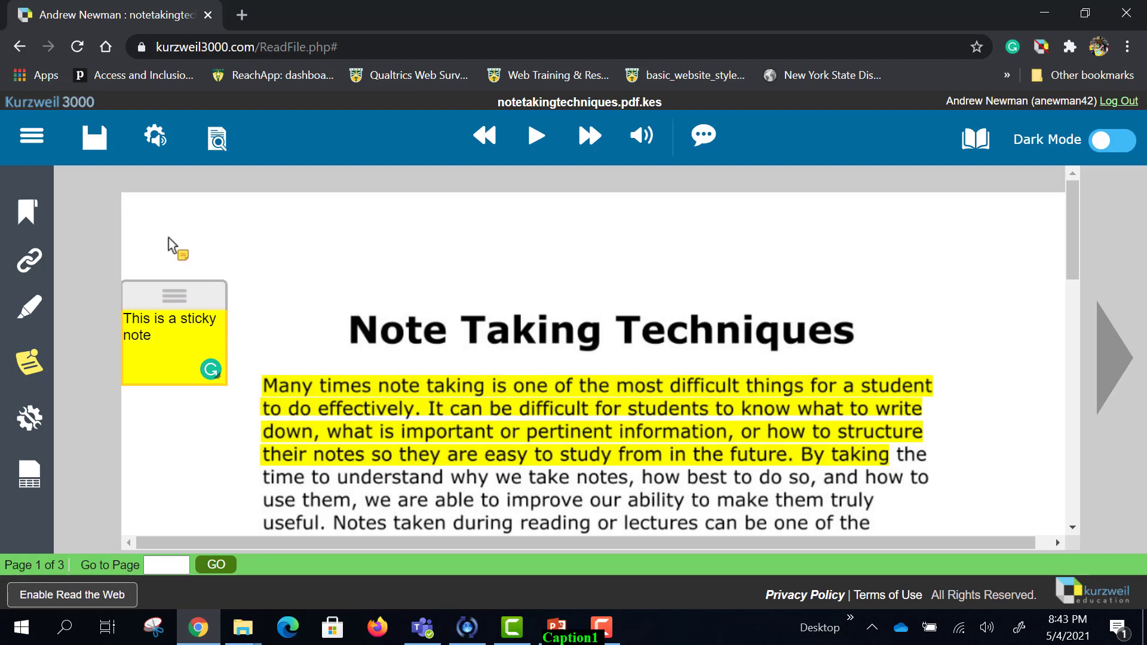
# Step: Add a tall text note along the page's right margin containing "This is a text note."
pyautogui.click(40, 361)
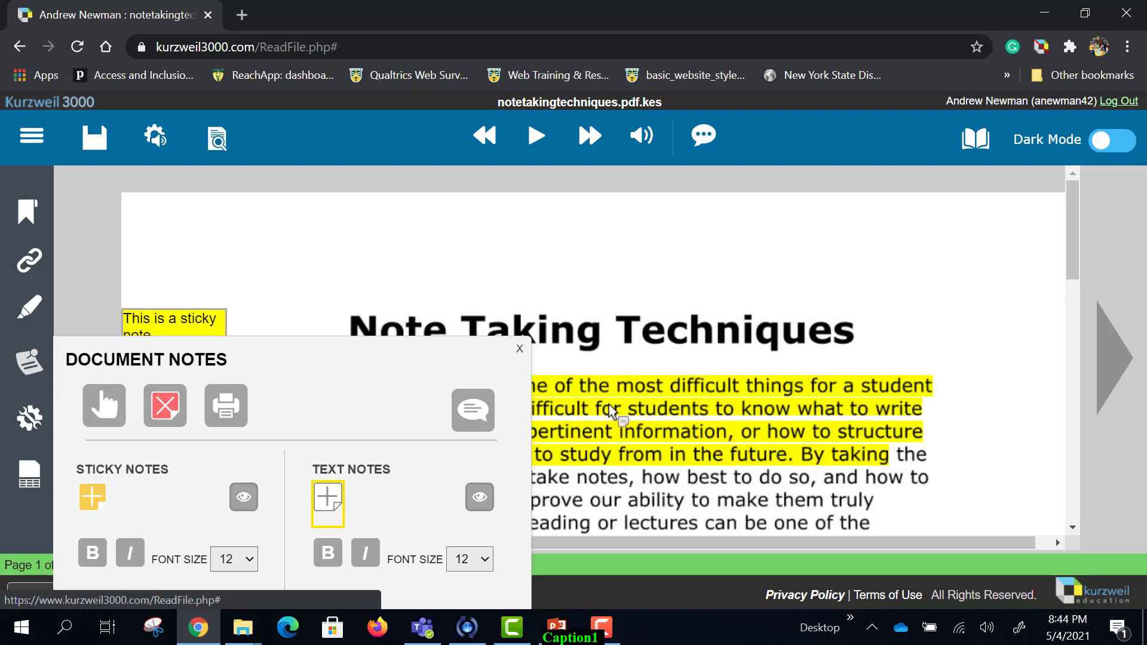
pyautogui.click(327, 500)
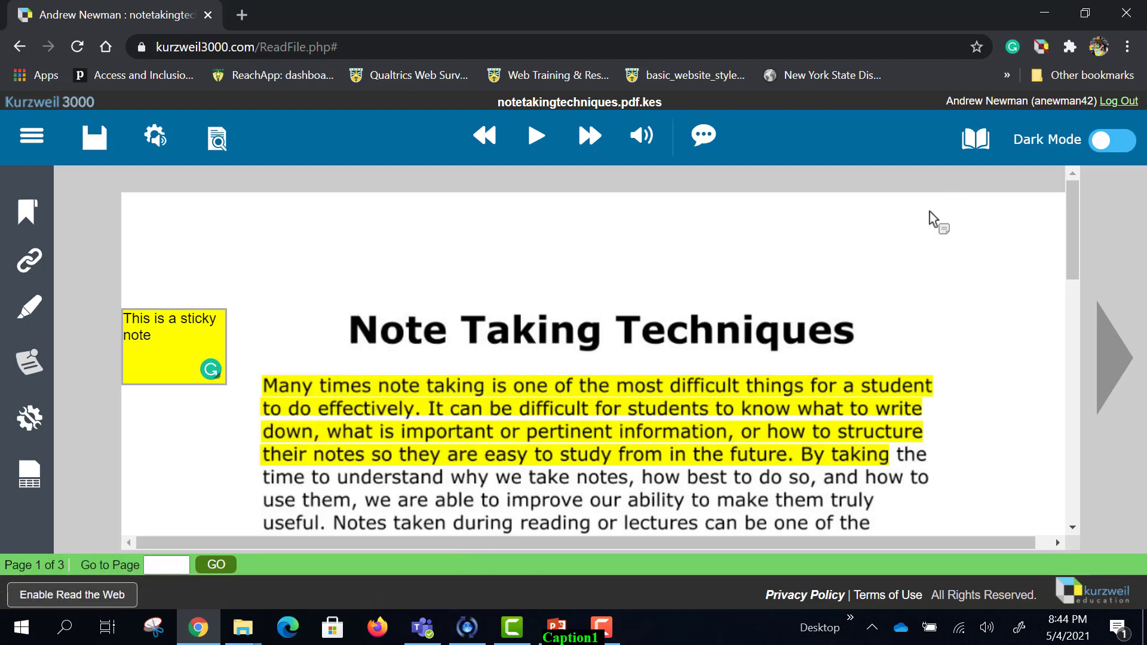
pyautogui.moveTo(930, 211); pyautogui.dragTo(1051, 521)
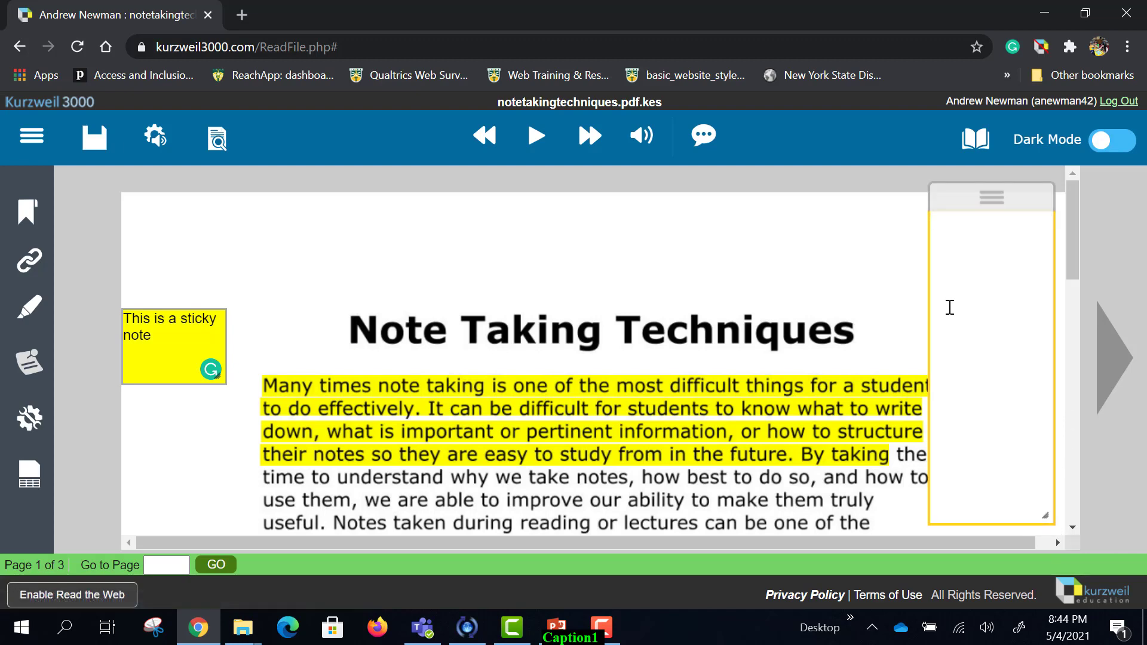
pyautogui.write('This is a text note.')
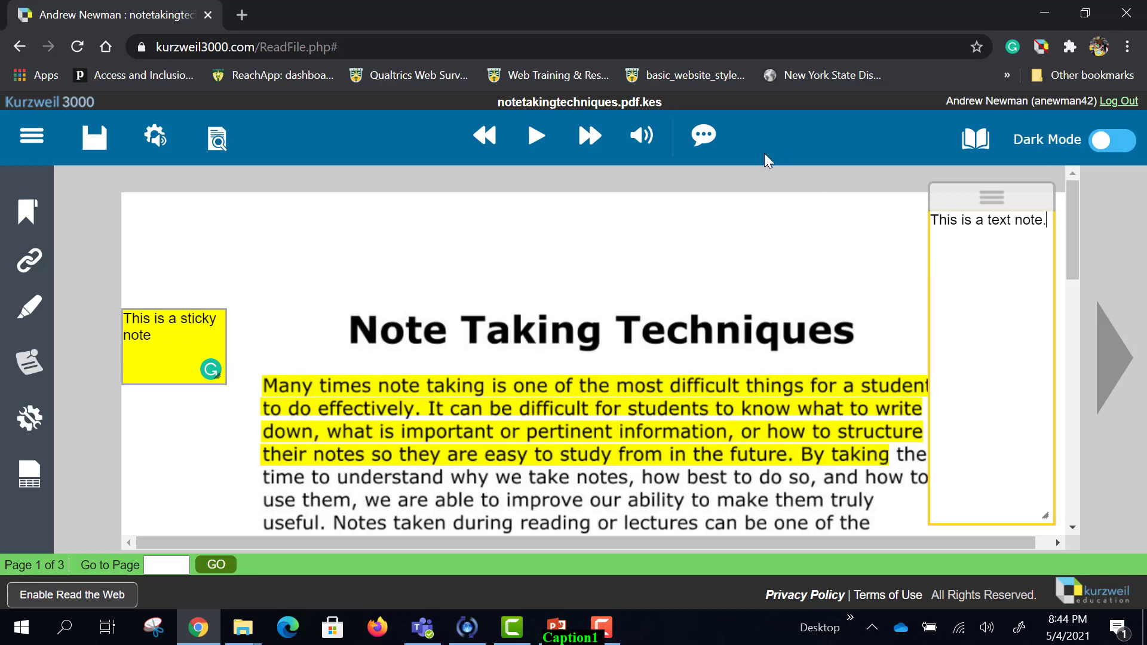
# Step: Dictate a passage into the text note with Speech to Text, including new-line commands, and stop the dictation
pyautogui.click(708, 143)
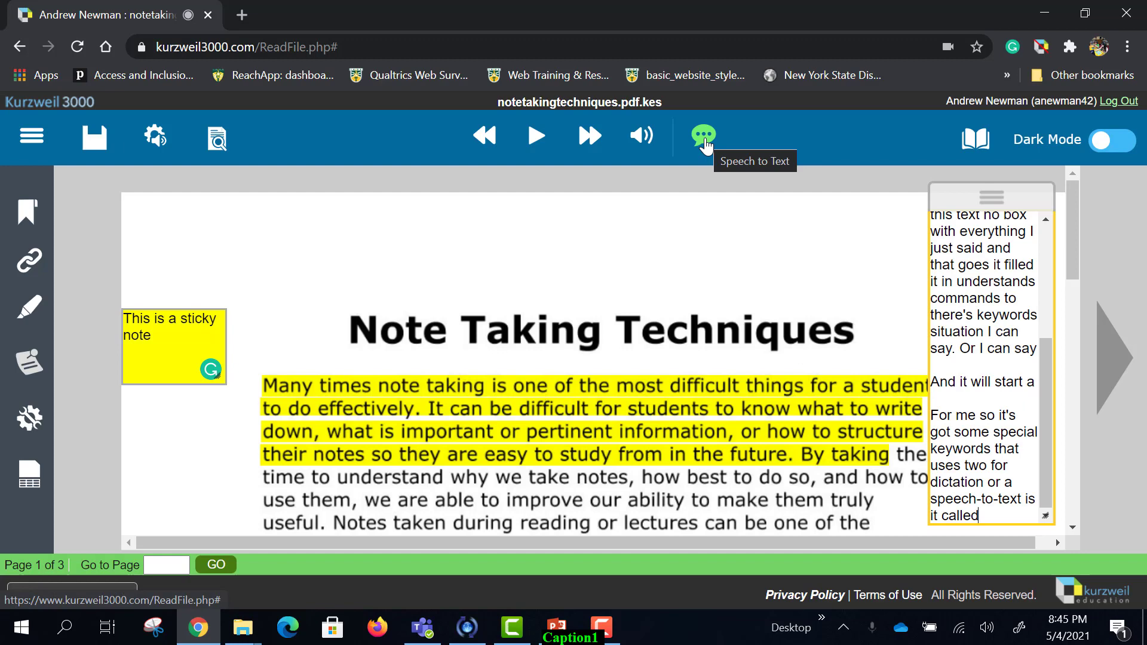
pyautogui.click(704, 139)
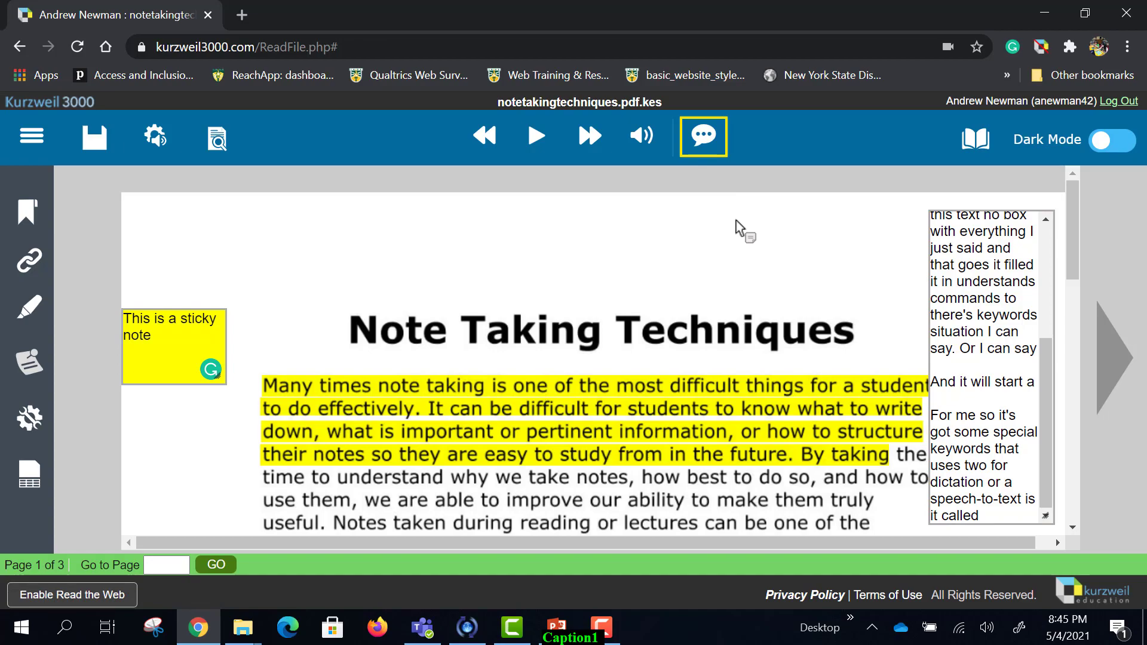
pyautogui.scroll(-7, 740, 228)
pyautogui.scroll(7, 740, 229)
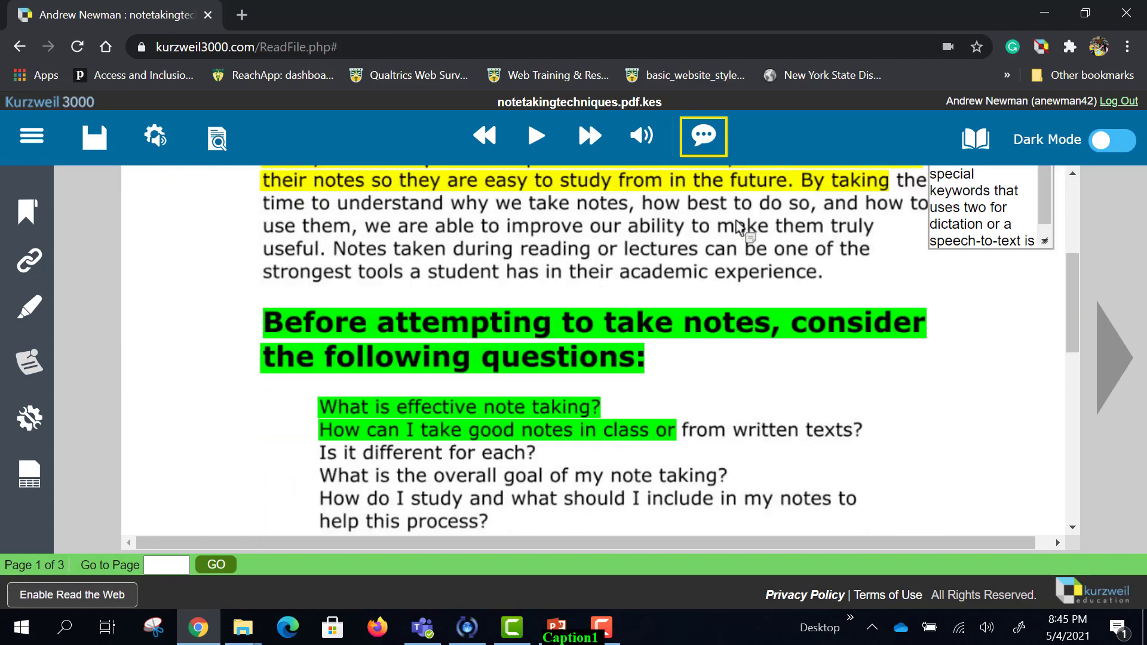
pyautogui.scroll(-10, 739, 229)
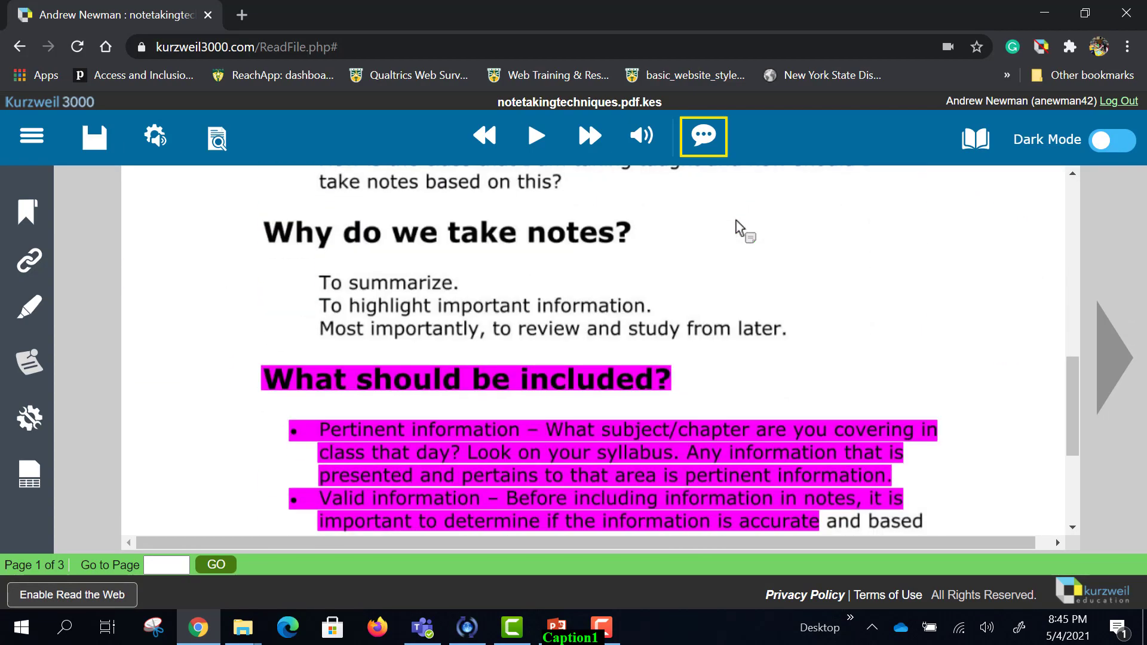
pyautogui.scroll(10, 740, 228)
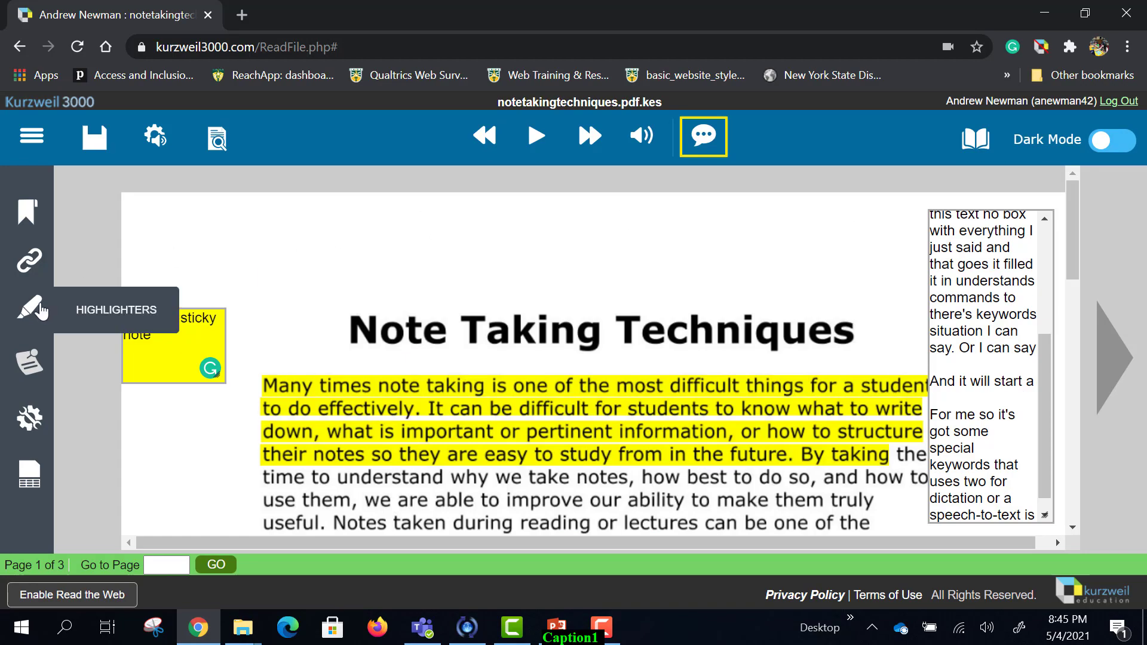
# Step: Extract the document's notes, highlights, and bookmarks into a new study guide with the default extraction options
pyautogui.click(30, 308)
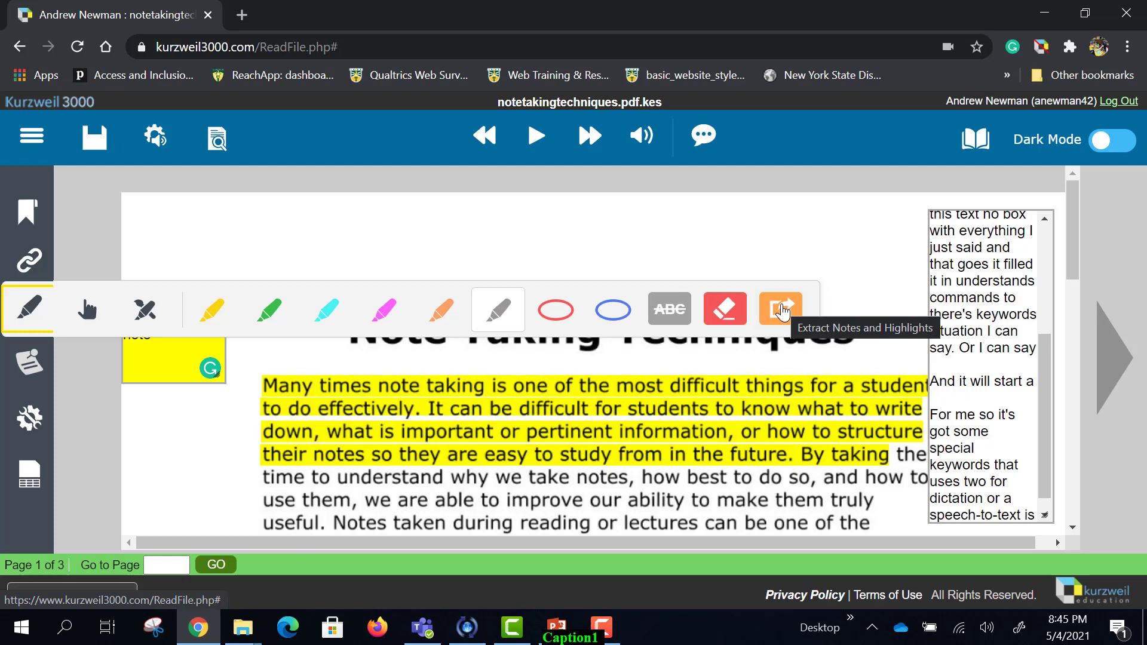
pyautogui.click(781, 310)
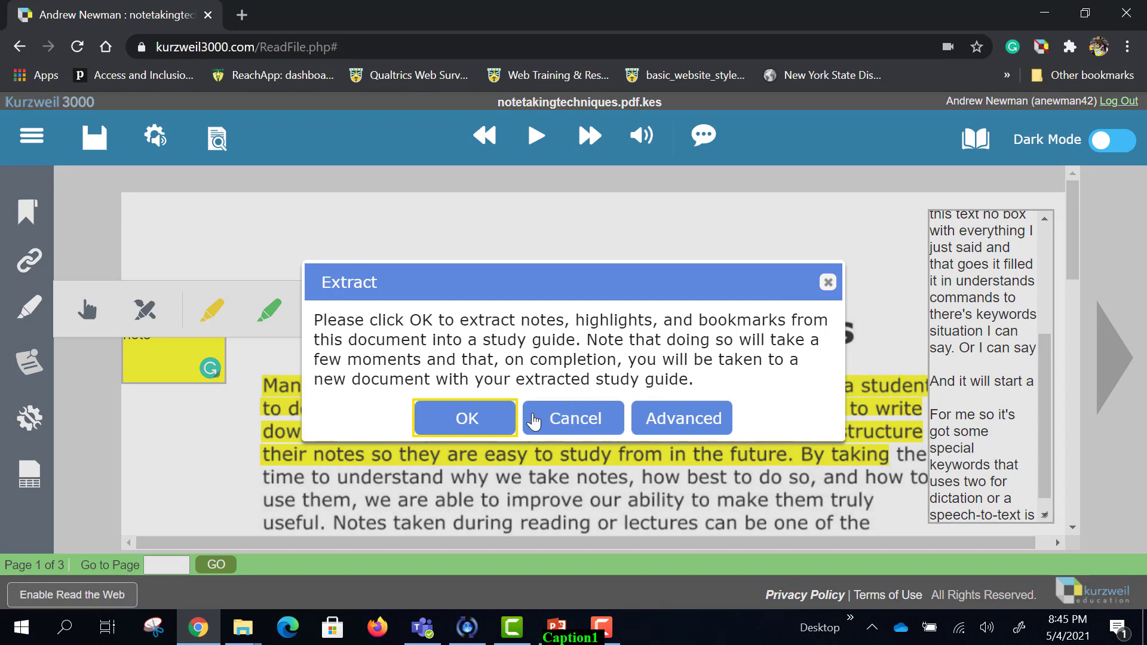
pyautogui.click(469, 419)
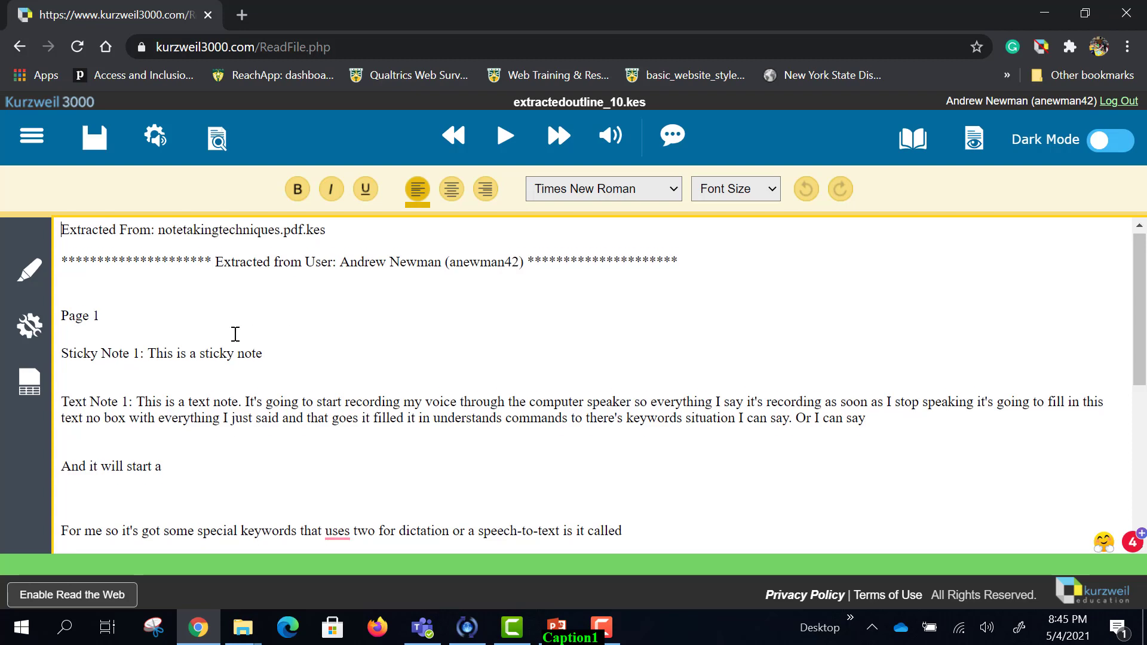
# Step: Review the extracted outline from the sticky and text notes through the color-coded highlight levels of pages 1 and 2
pyautogui.scroll(-2, 233, 332)
pyautogui.scroll(2, 235, 335)
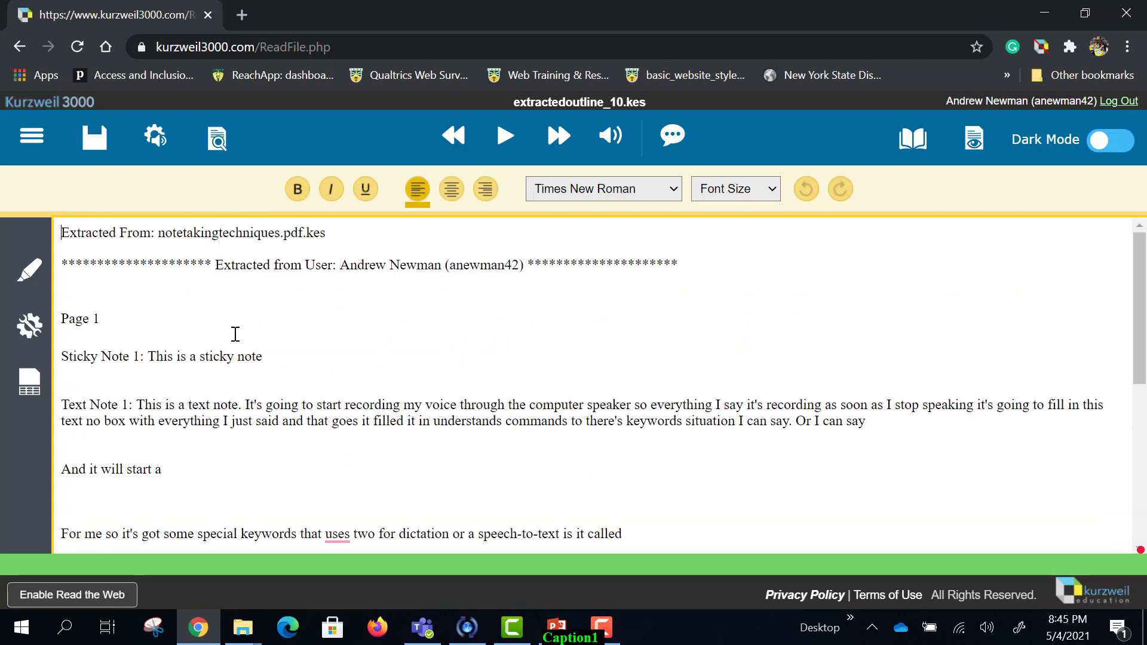
pyautogui.scroll(-1, 235, 335)
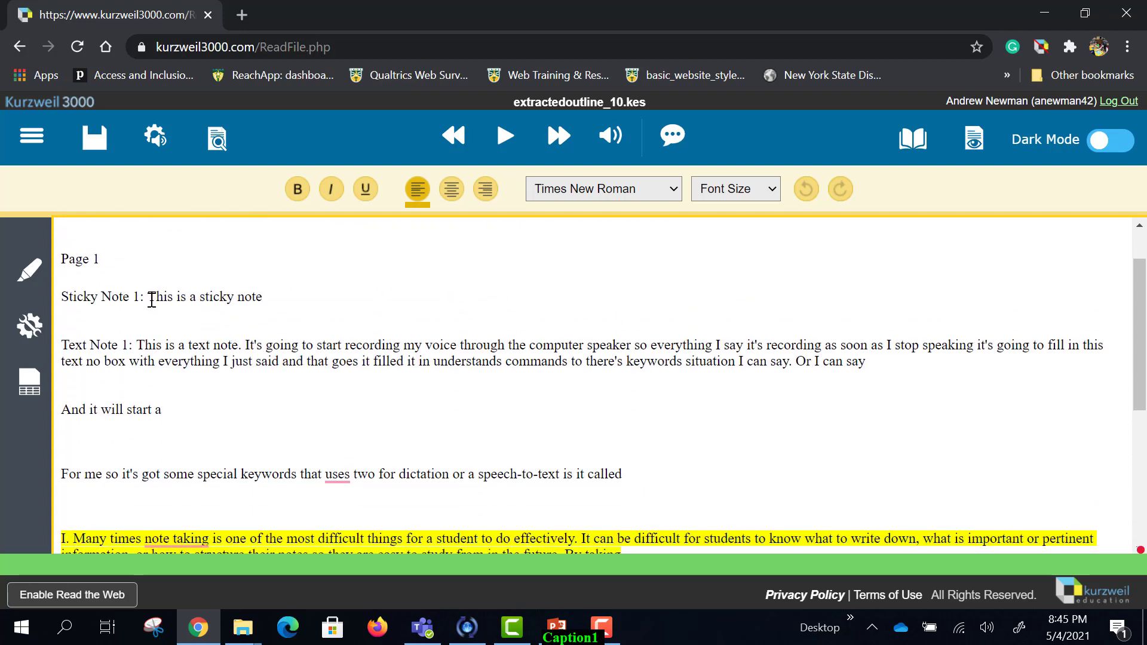
pyautogui.moveTo(59, 345); pyautogui.dragTo(346, 471)
pyautogui.scroll(-5, 346, 471)
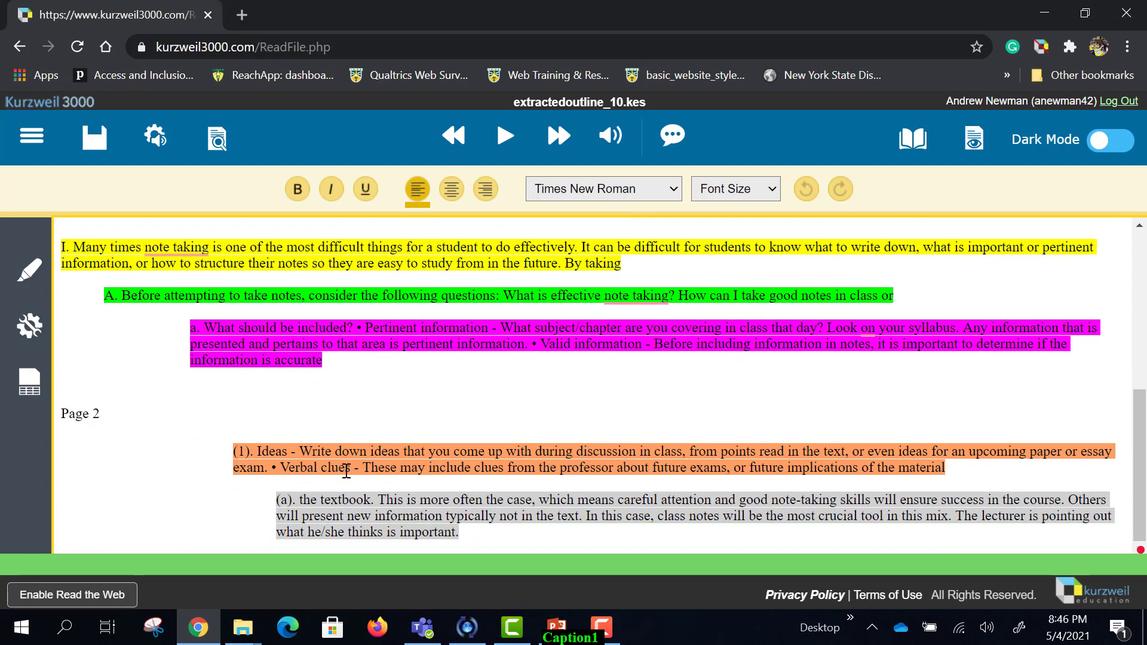
pyautogui.scroll(1, 346, 472)
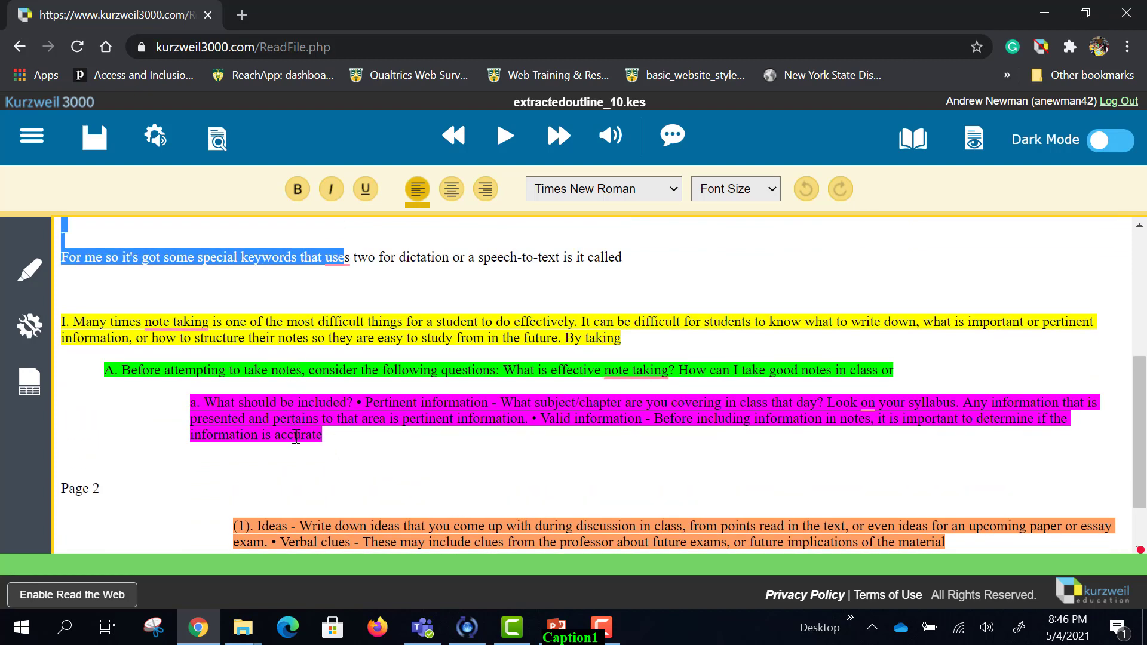
pyautogui.scroll(-1, 298, 454)
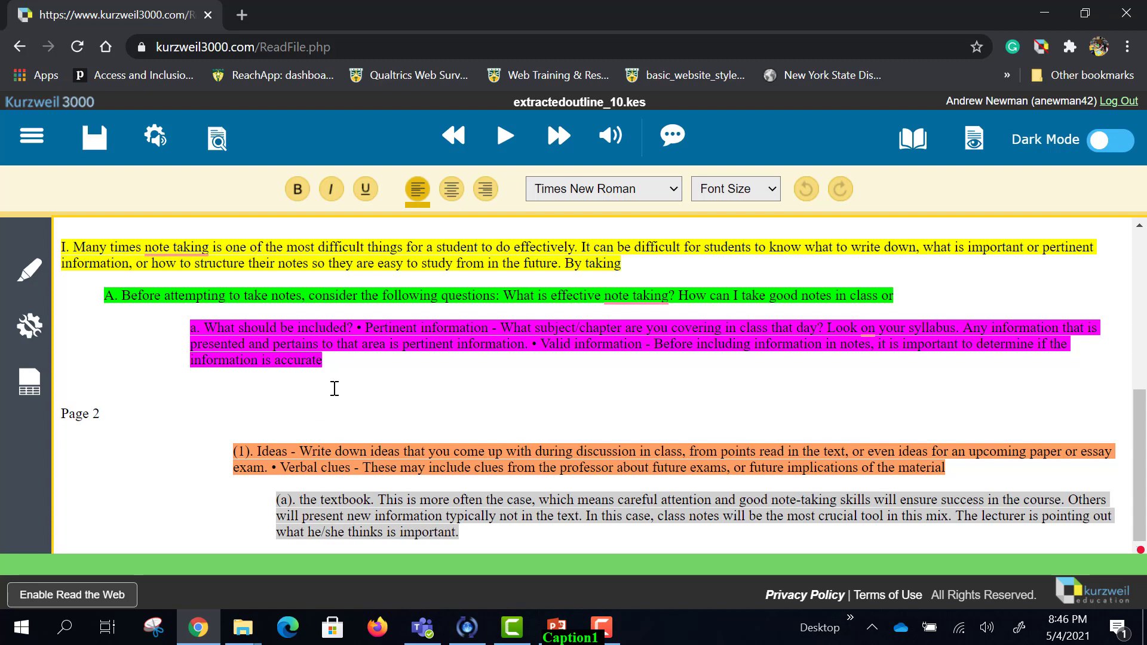
pyautogui.scroll(1, 332, 389)
# Step: Save the extracted outline document under its current name and dismiss the confirmation
pyautogui.click(94, 138)
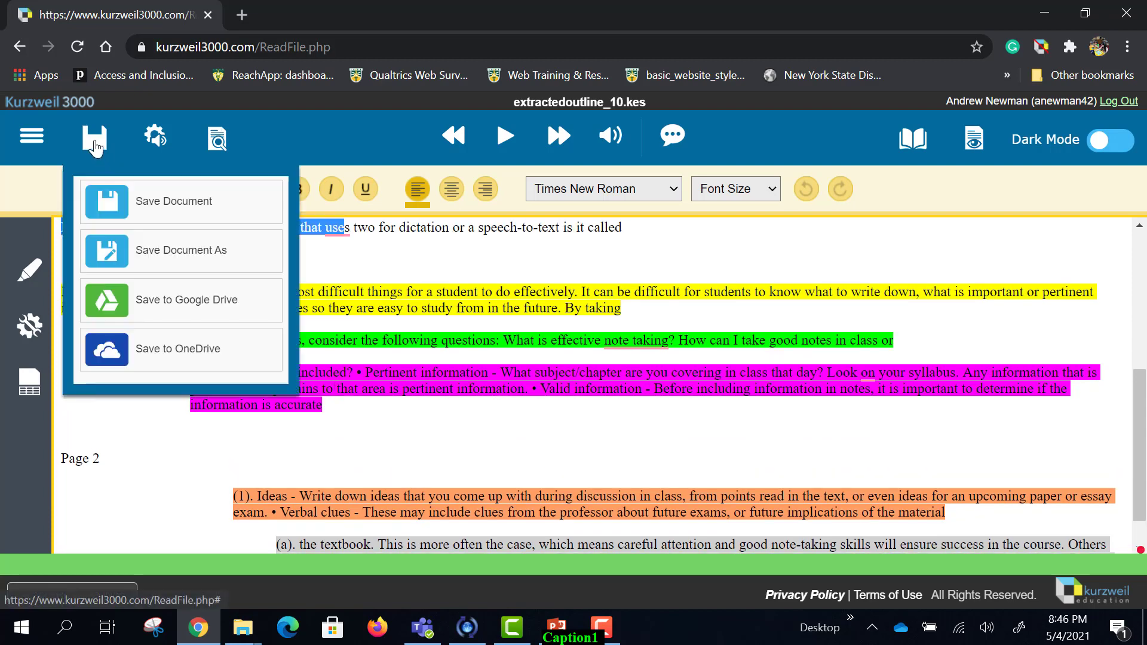
pyautogui.click(149, 207)
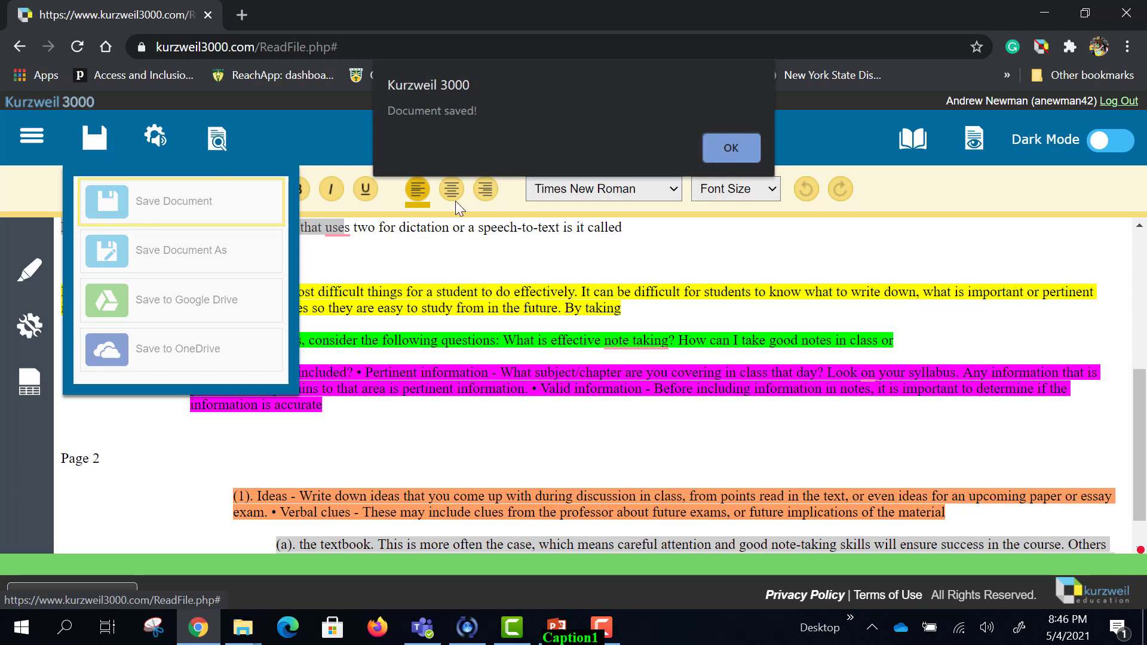
pyautogui.click(731, 148)
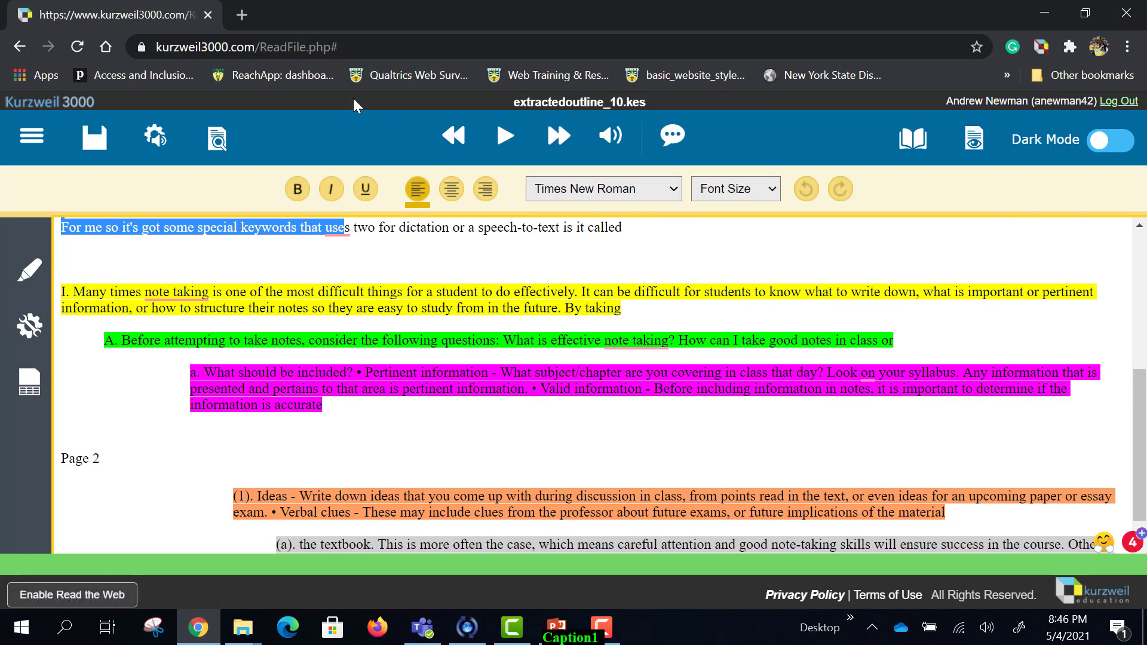
pyautogui.moveTo(54, 146)
pyautogui.click(597, 626)
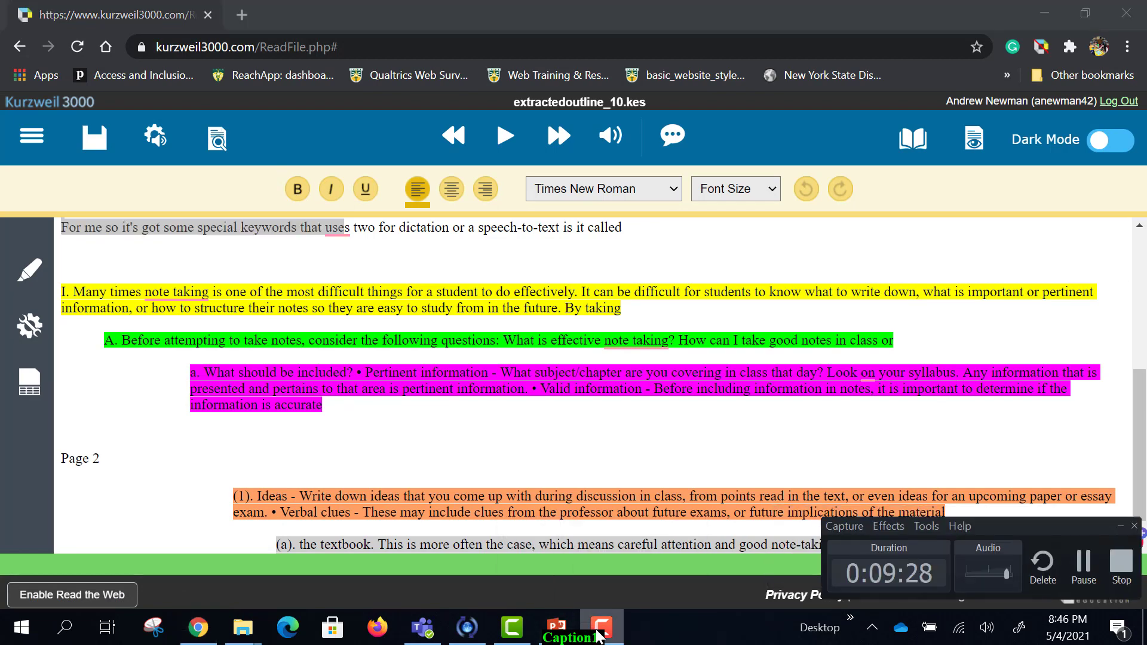